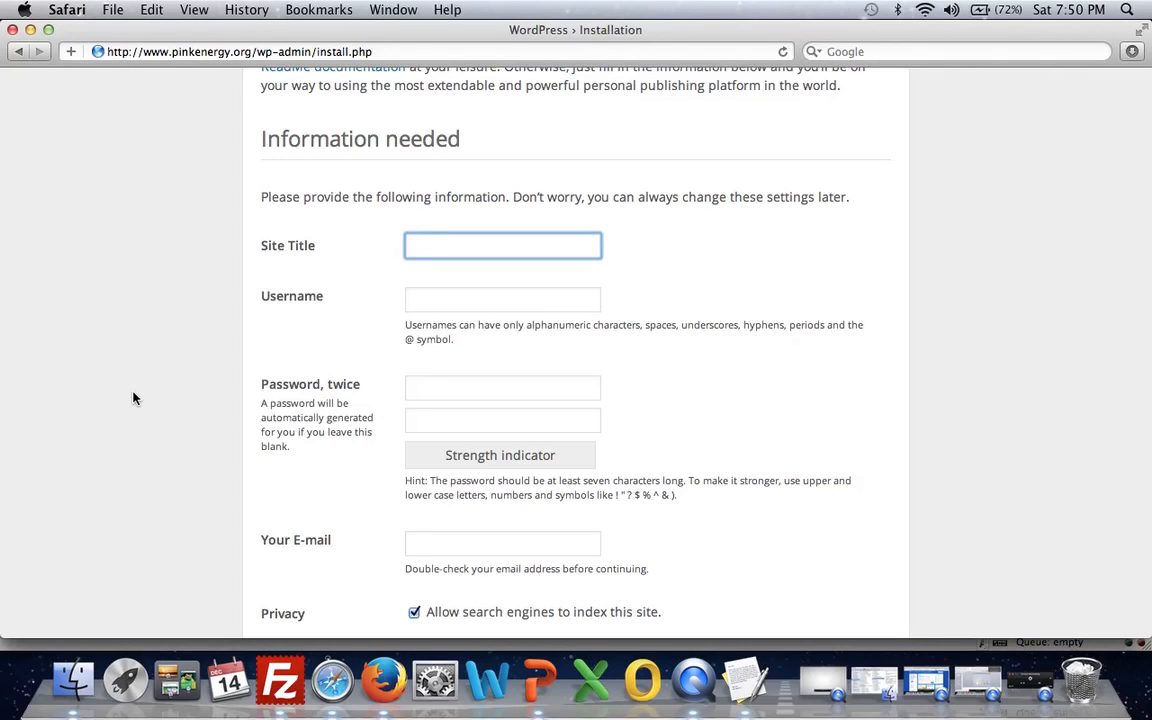
- Set the site title to Bracelets and enter the administrator's e-mail address as the username in the WordPress installation form
text(Bracelets)
key(Tab)
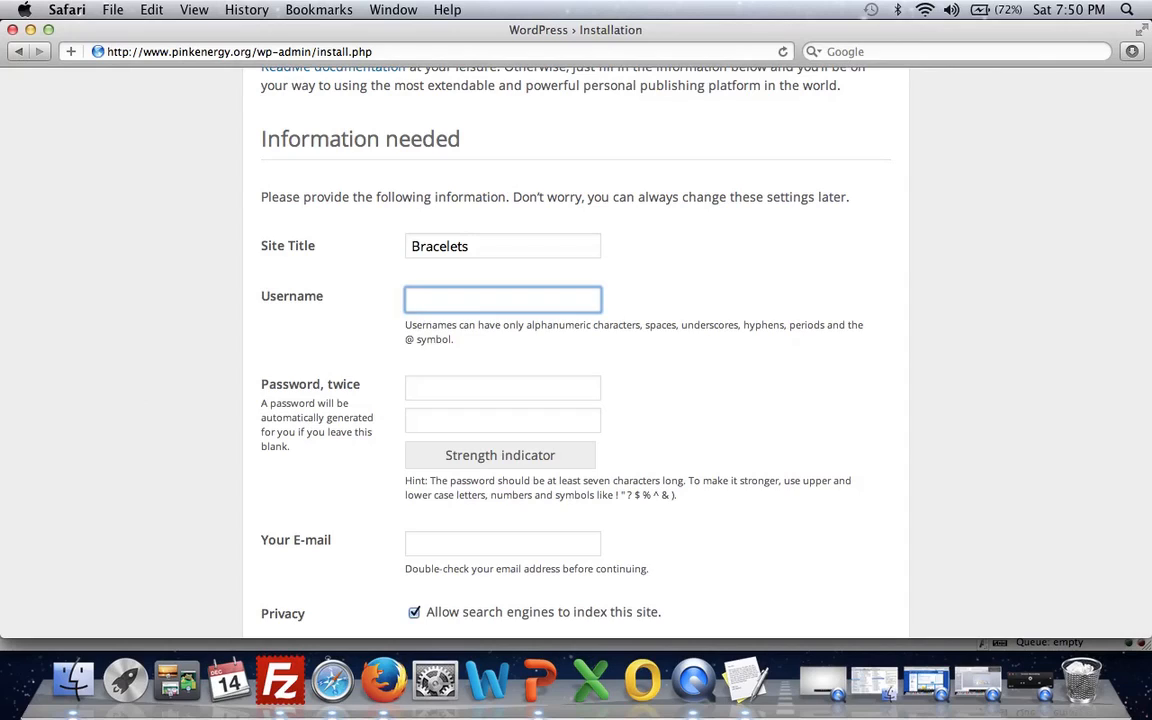
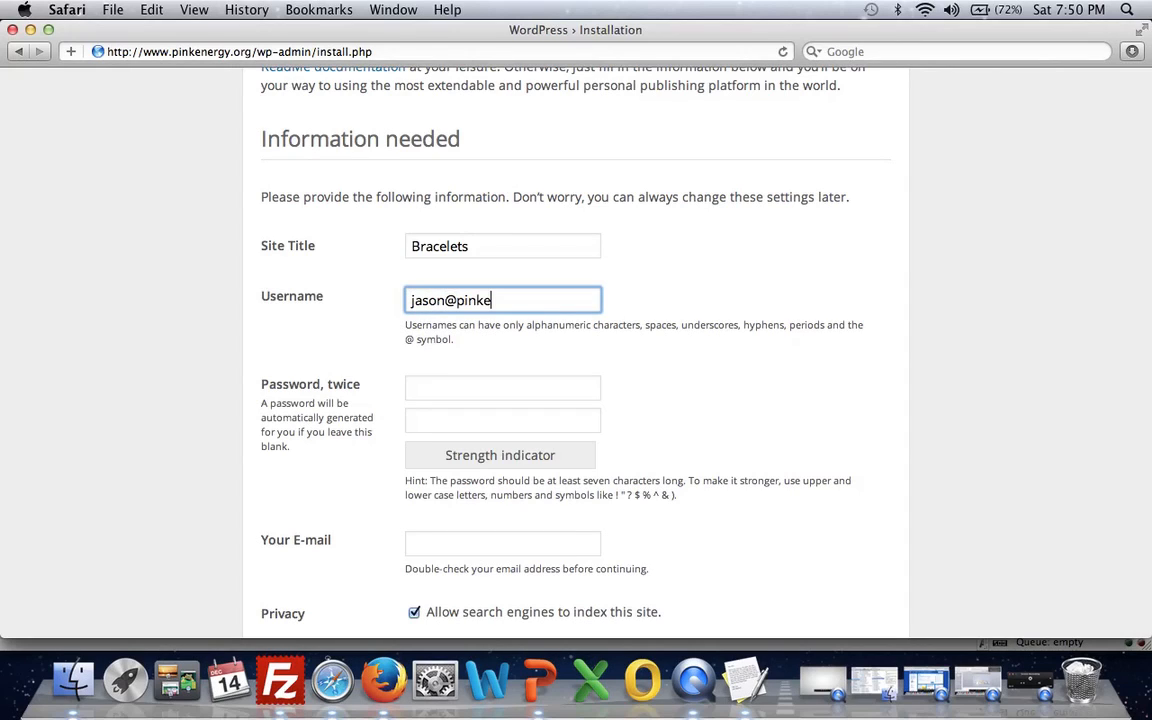
key(Tab)
- Enter the administrator's account password in both password fields
text(password)
key(Tab)
text(password)
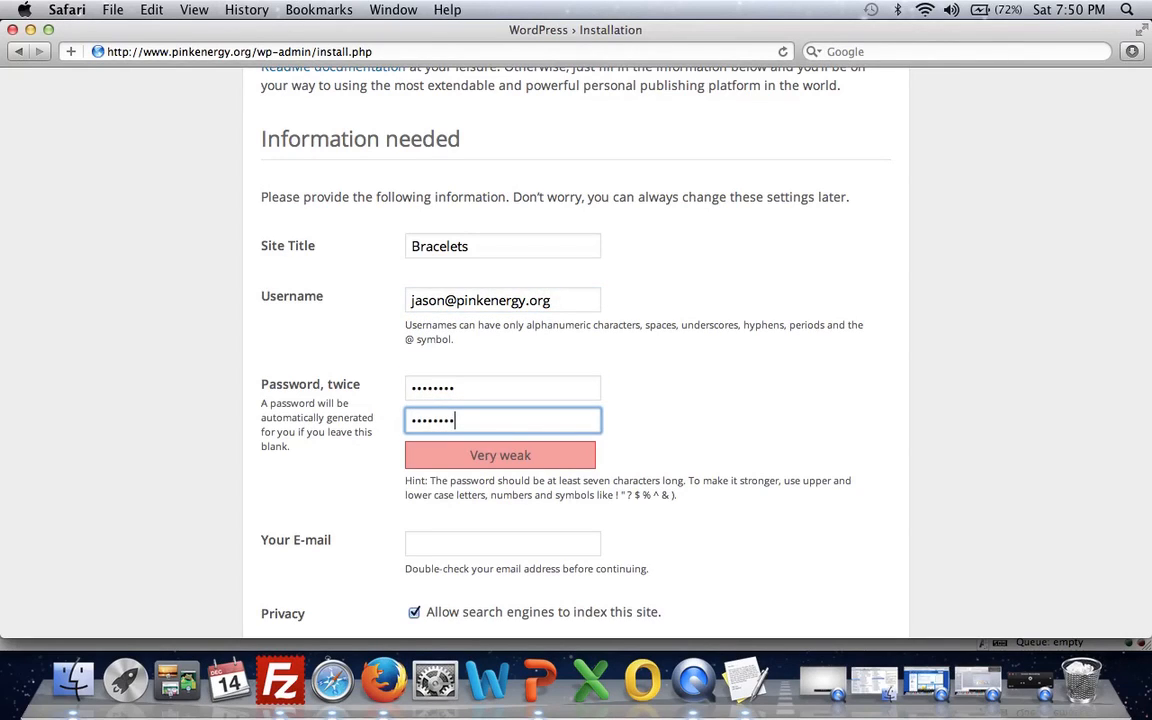
- Shorten the username to the administrator's first name by removing the @ sign and domain
scroll(636, 310, down, 2)
click(571, 220)
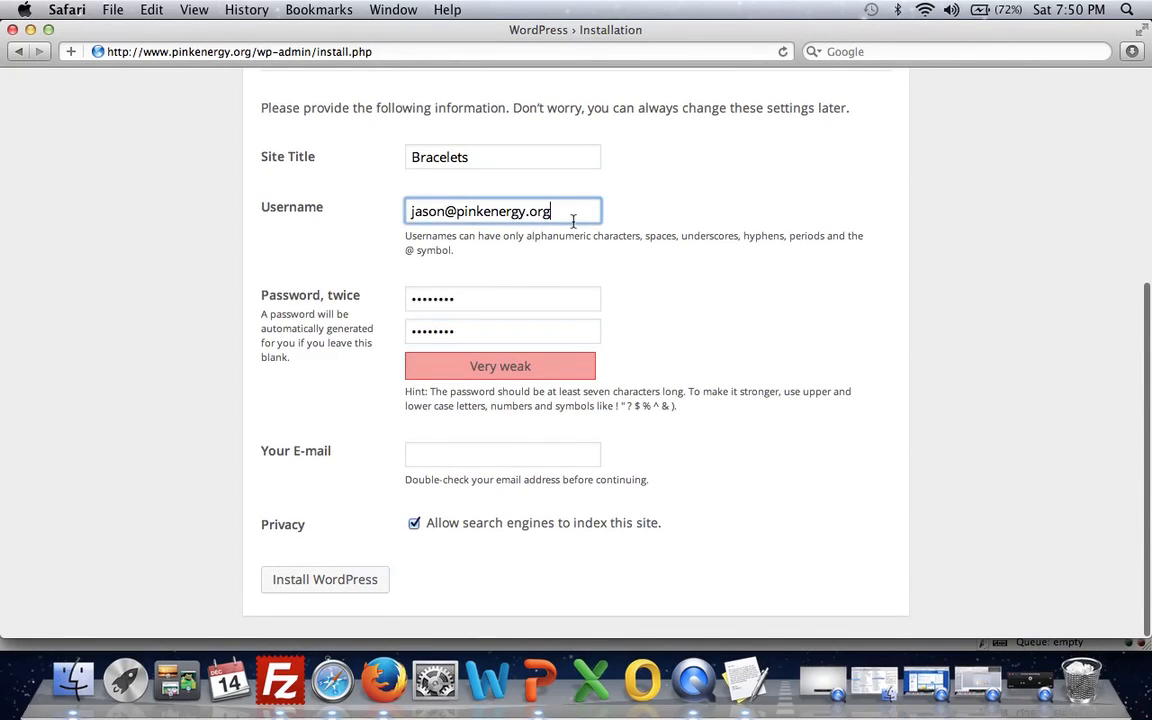
key(BackSpace)
key(BackSpace)
key(BackSpace)
key(BackSpace)
key(BackSpace)
key(BackSpace)
key(BackSpace)
key(BackSpace)
key(BackSpace)
key(BackSpace)
key(BackSpace)
key(BackSpace)
key(BackSpace)
key(BackSpace)
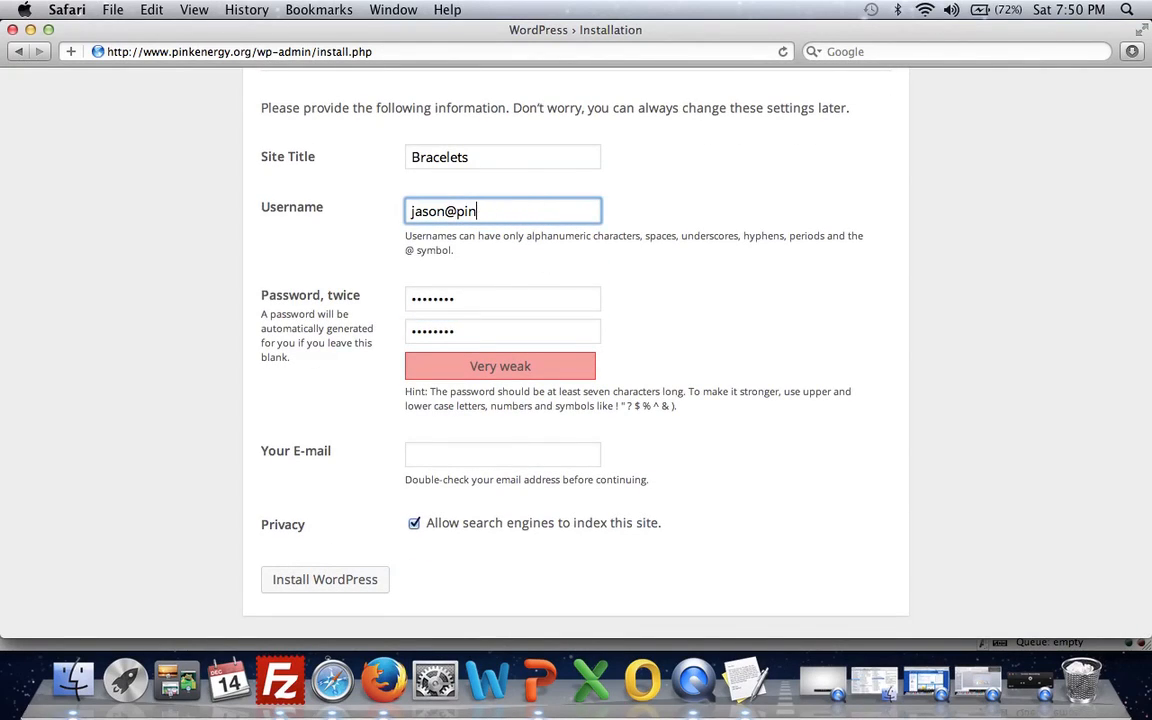
key(BackSpace)
- Fill in the administrator's e-mail address and run the WordPress installation
key(Tab)
key(Tab)
key(Tab)
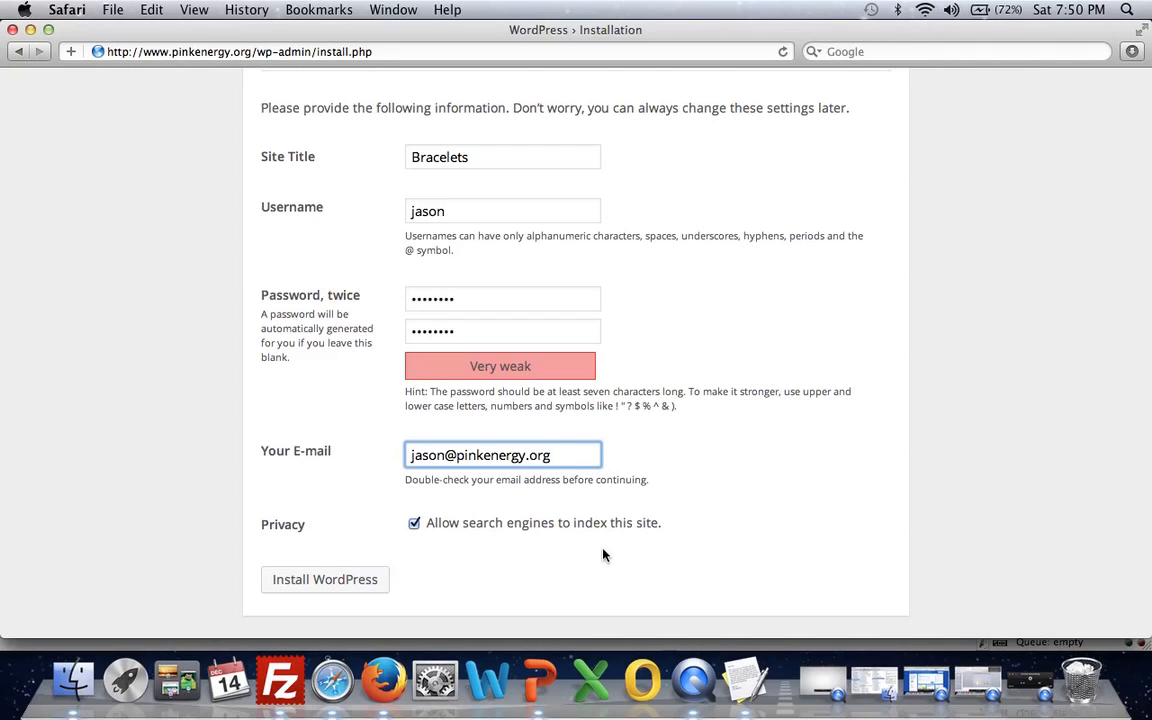
click(330, 580)
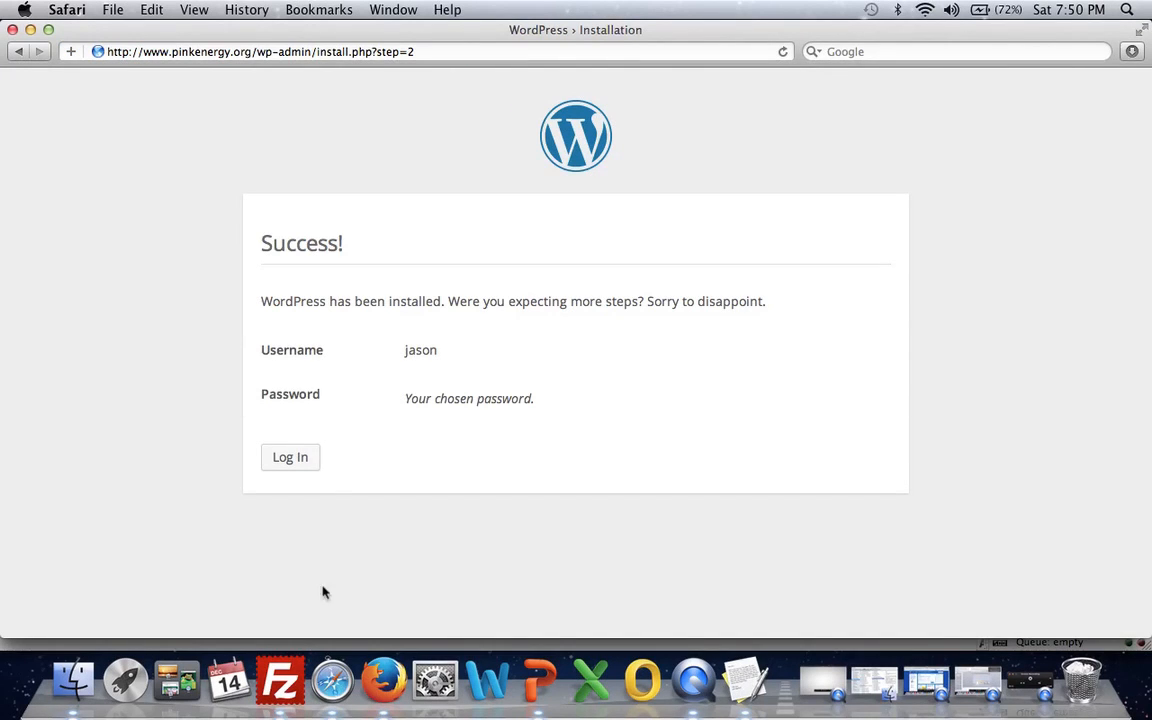
- Log in to the new WordPress site with the administrator's username and account password
click(290, 458)
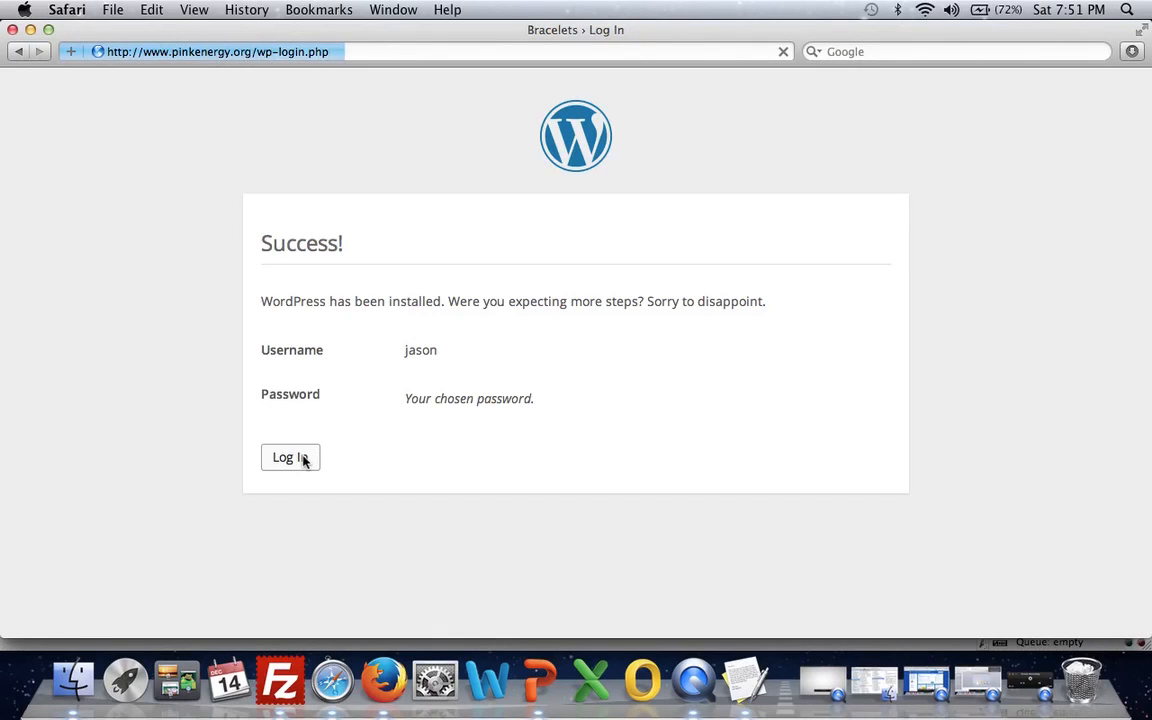
text(jason)
key(Tab)
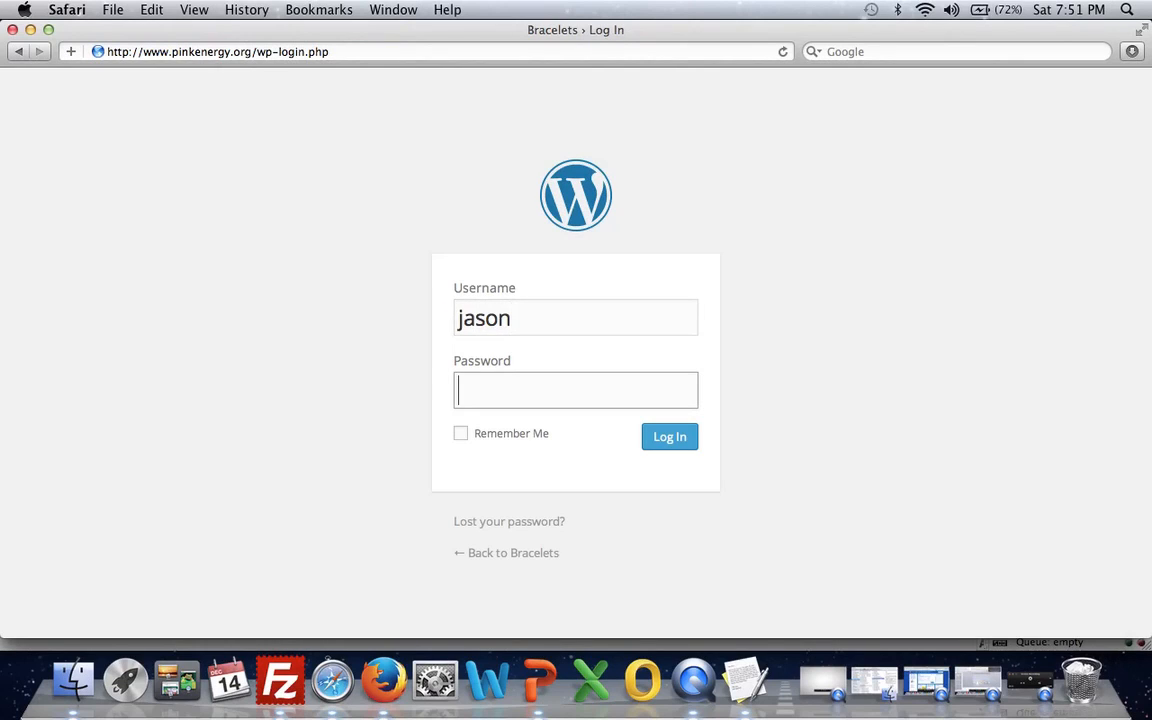
text(••••••••)
key(Return)
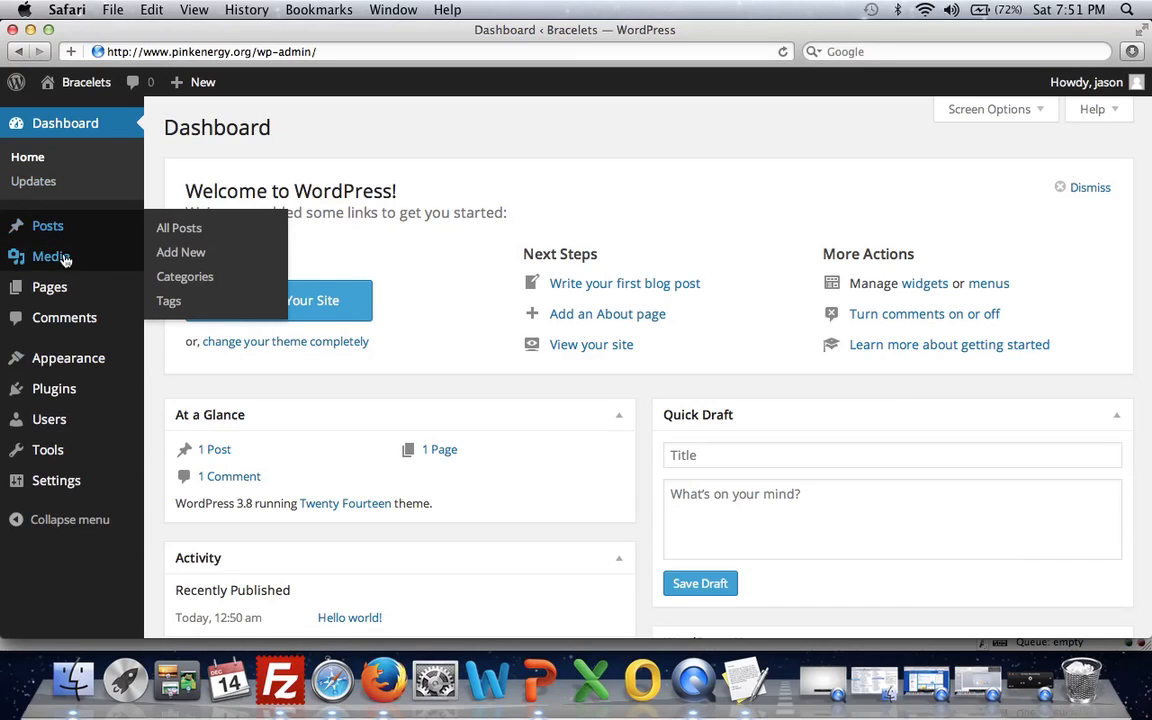
mouse_move(61, 288)
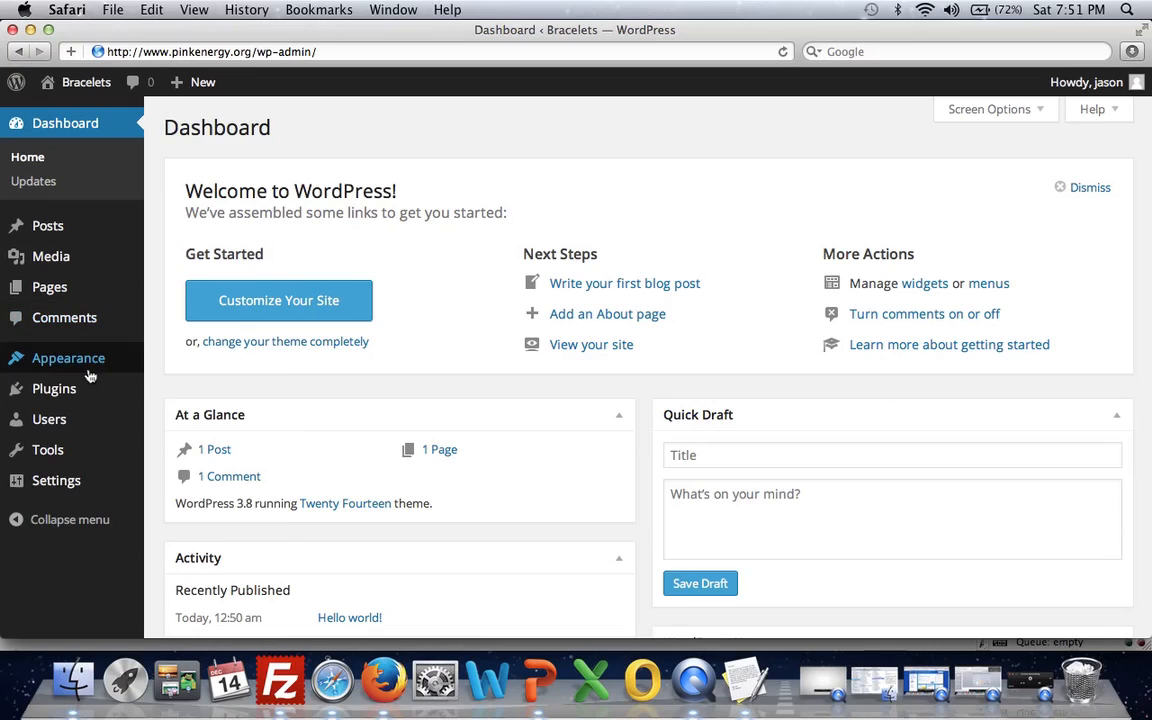
mouse_move(90, 369)
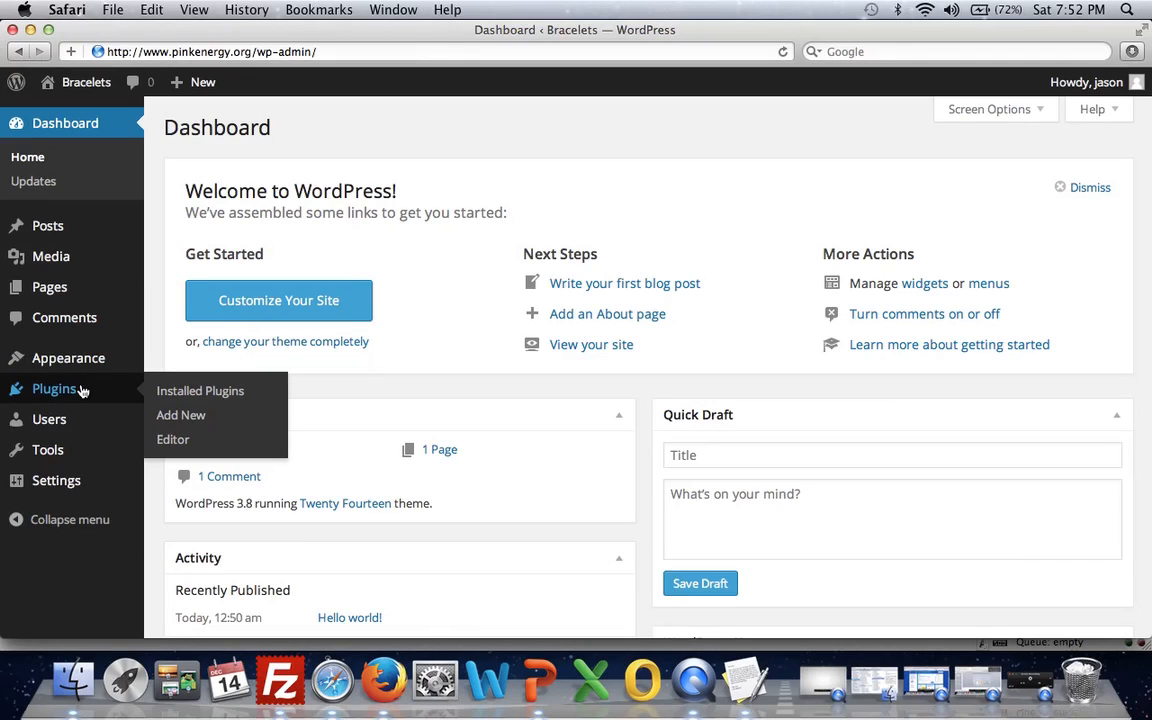
mouse_move(69, 420)
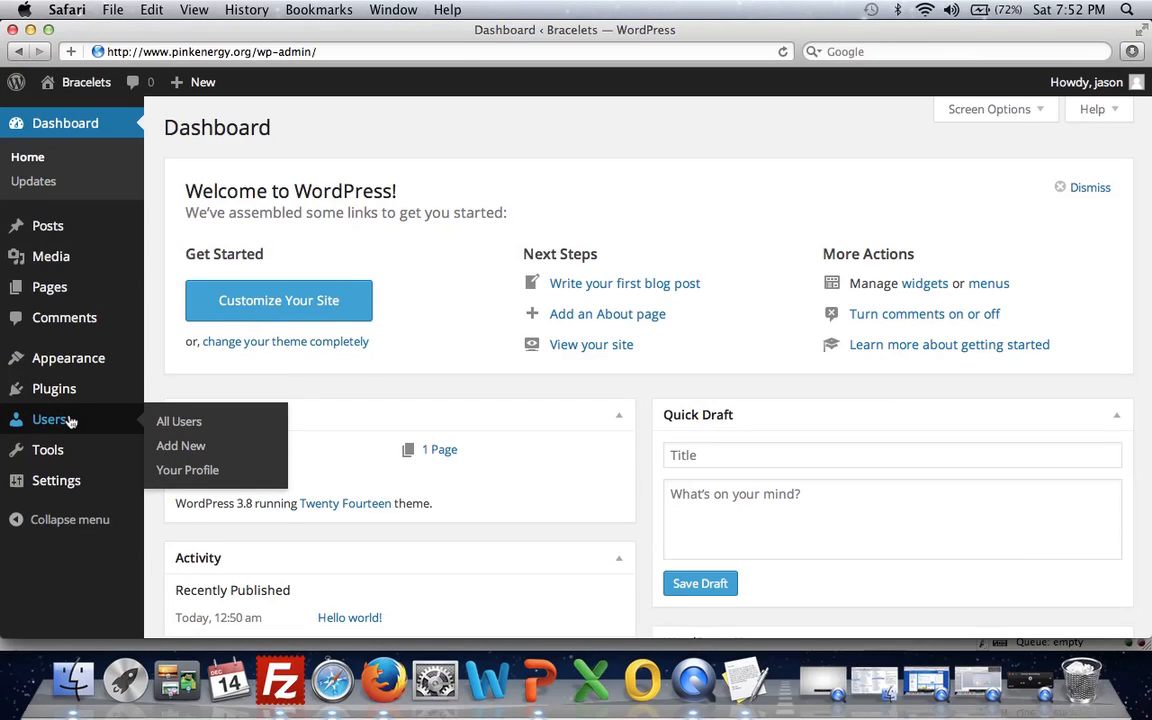
mouse_move(70, 453)
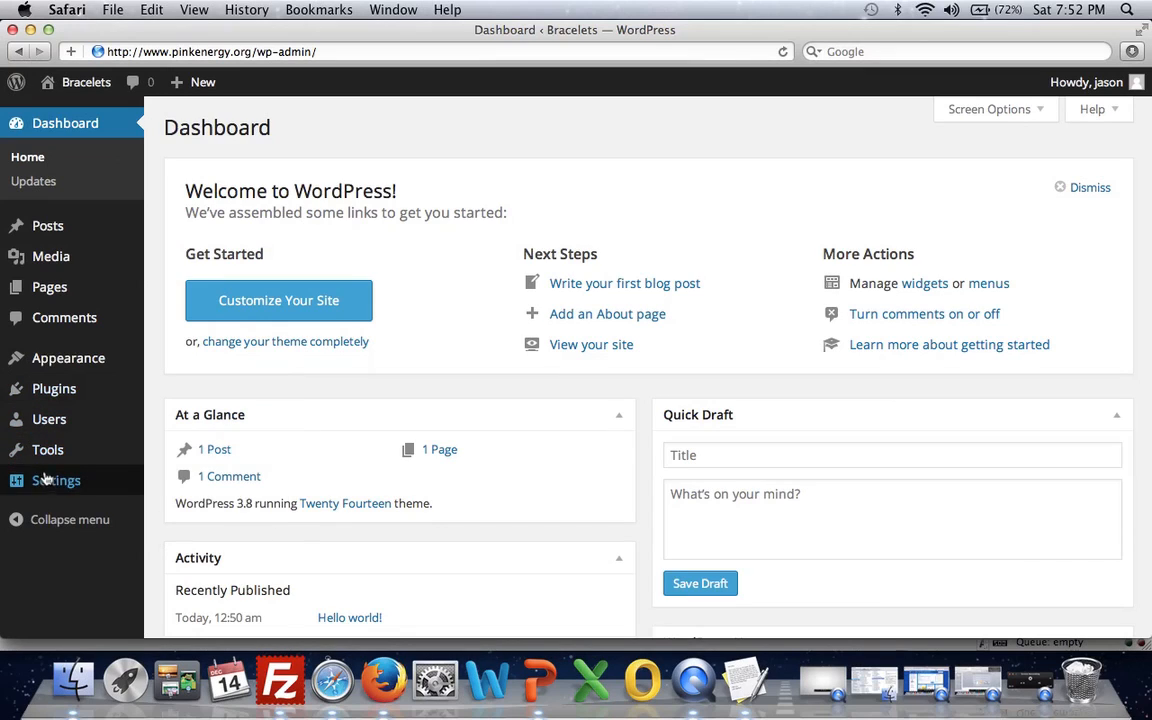
- Edit the site title in the general settings to read Rubber Bracelets and look over the remaining options
click(50, 483)
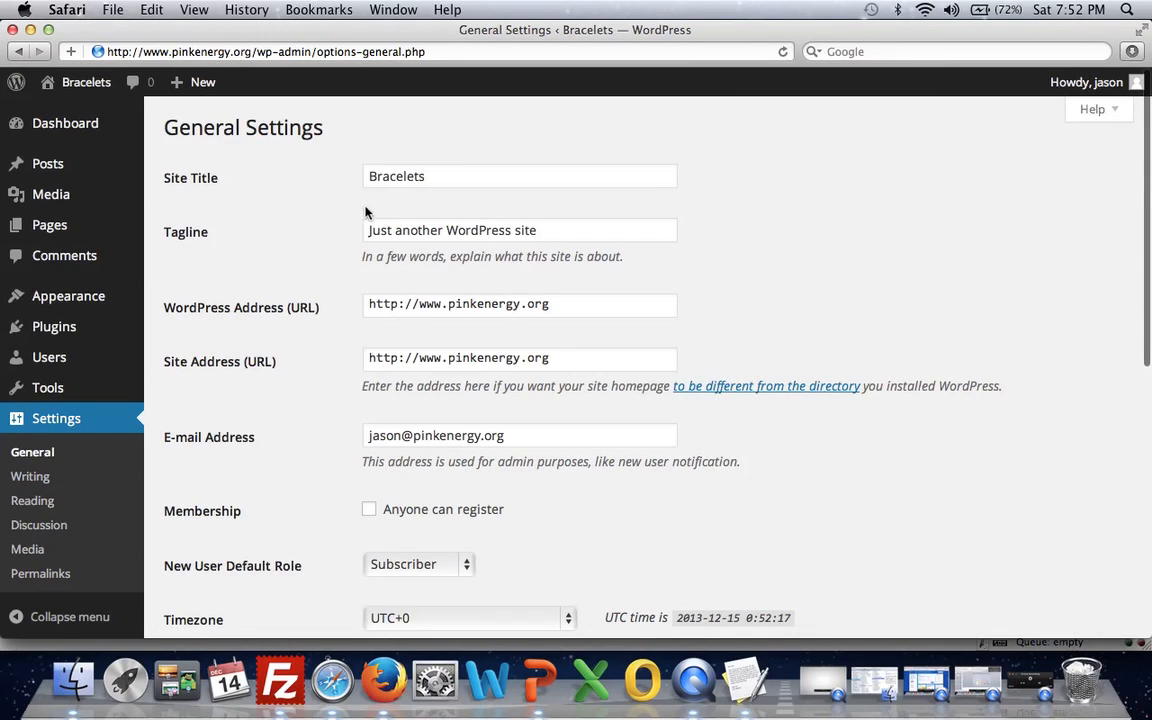
click(419, 174)
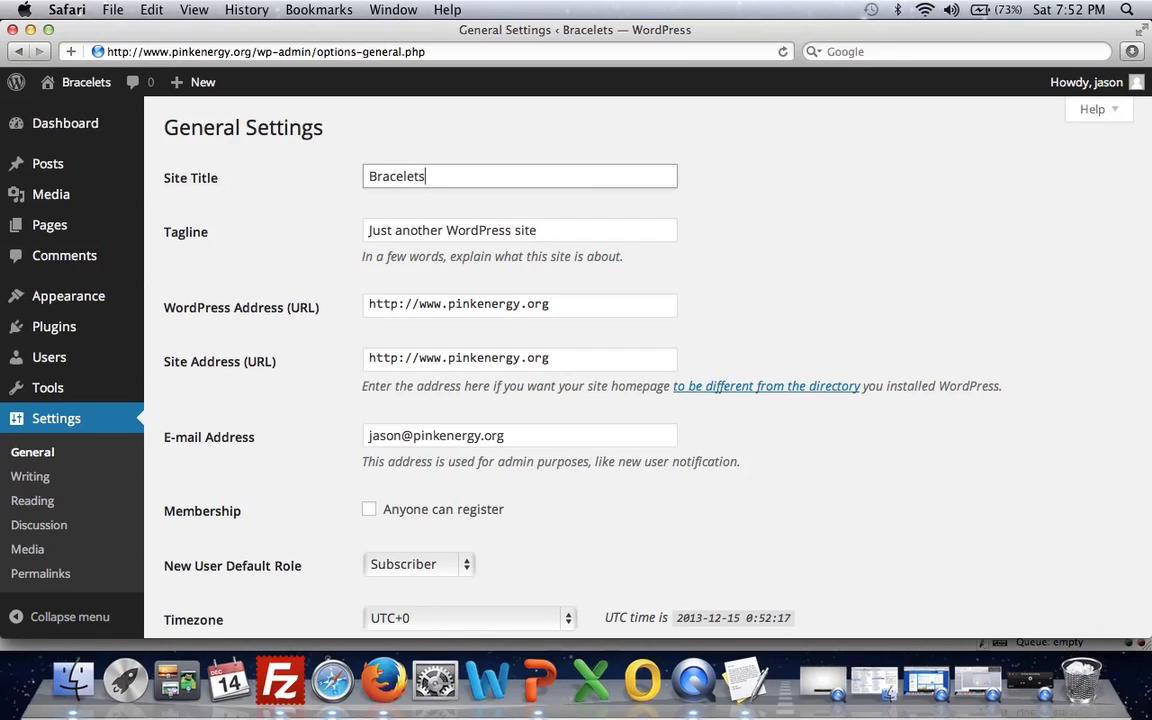
click(369, 176)
text(Rubber)
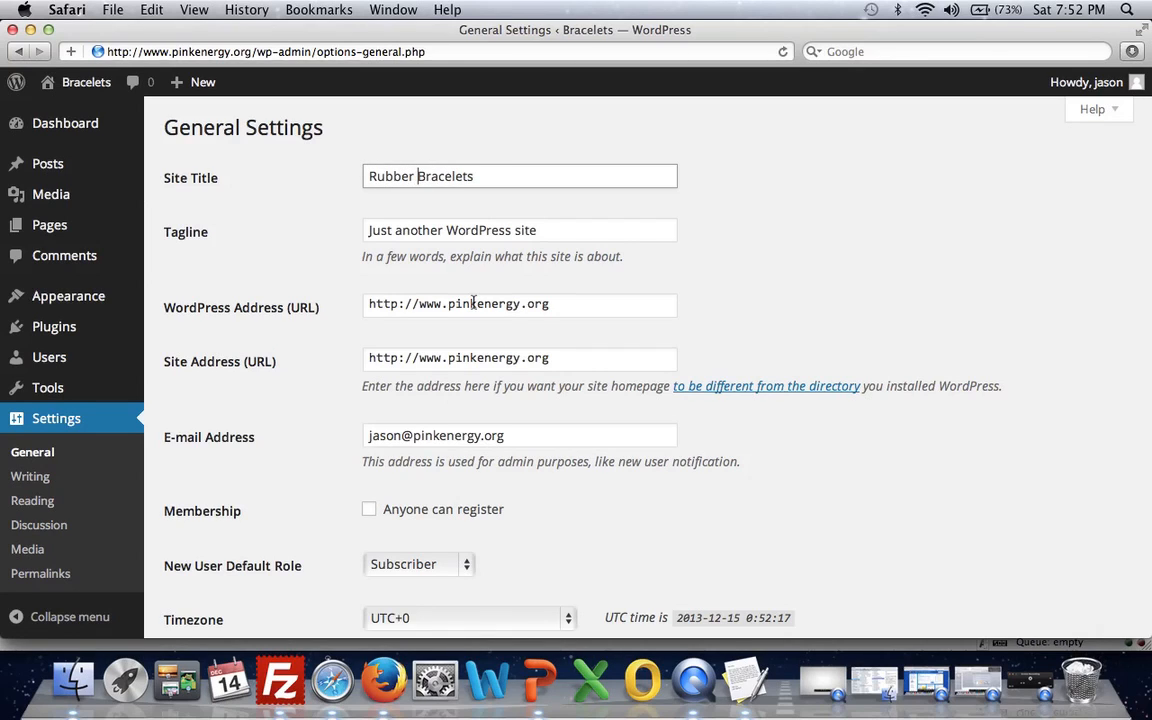
scroll(476, 302, down, 5)
scroll(474, 302, down, 4)
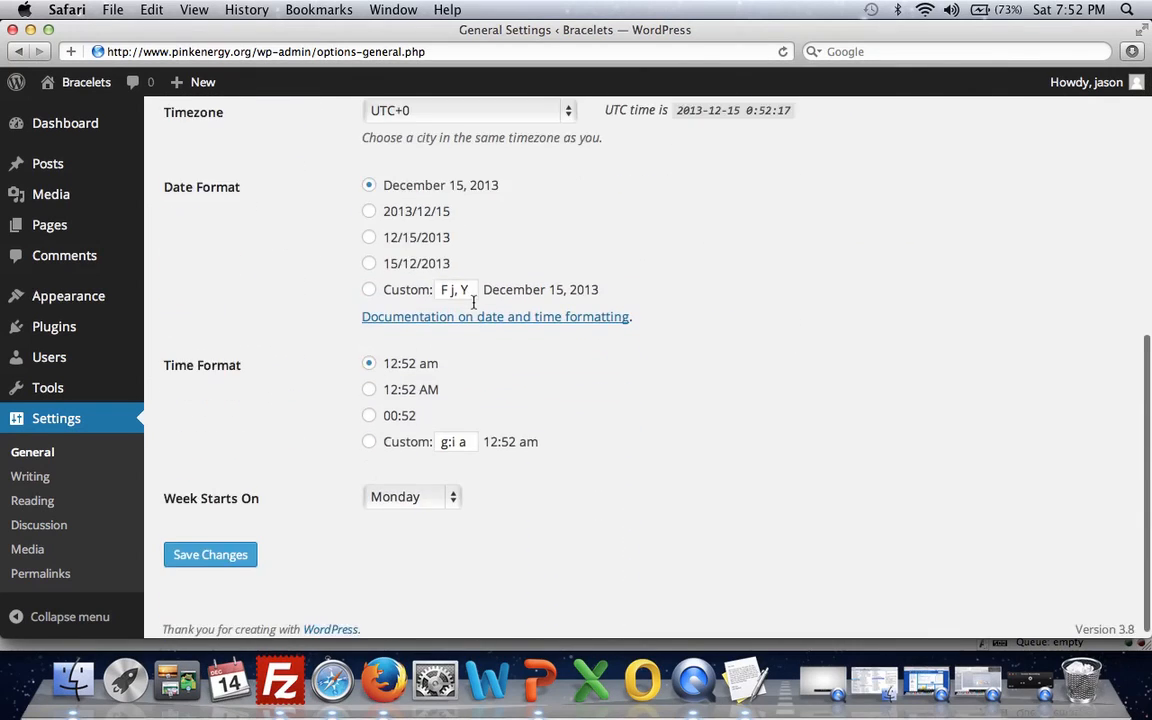
scroll(474, 302, up, 10)
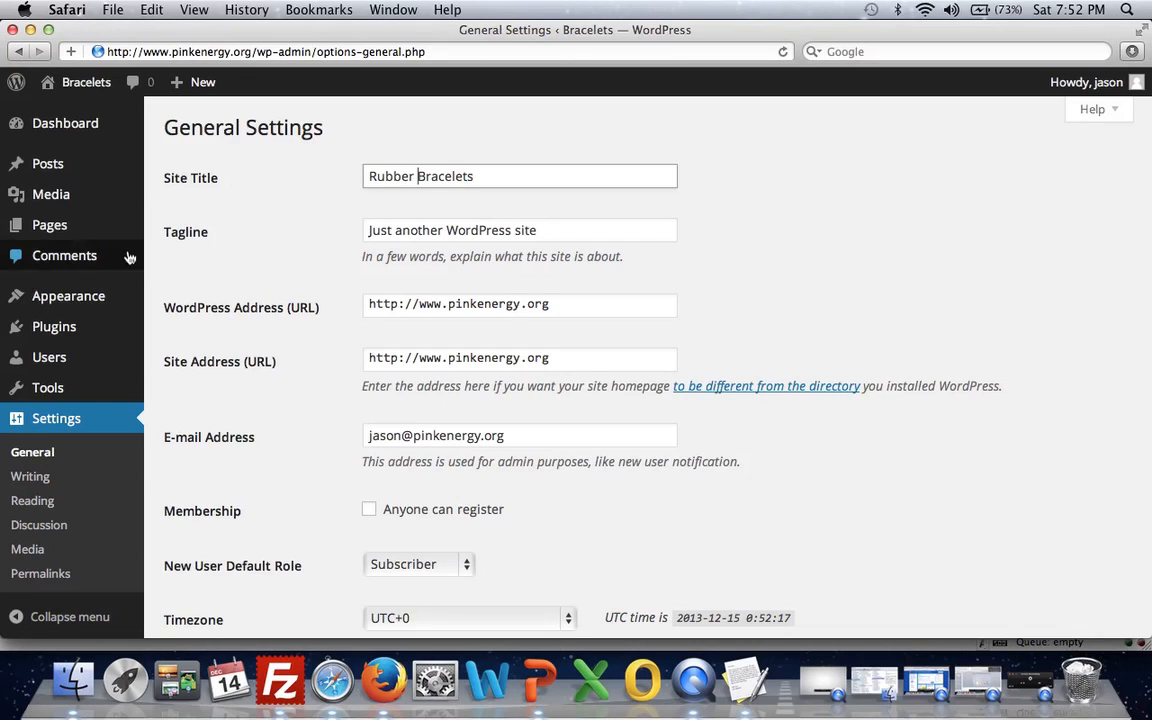
- Open the live Bracelets site in a separate browser tab and view its homepage
mouse_move(81, 139)
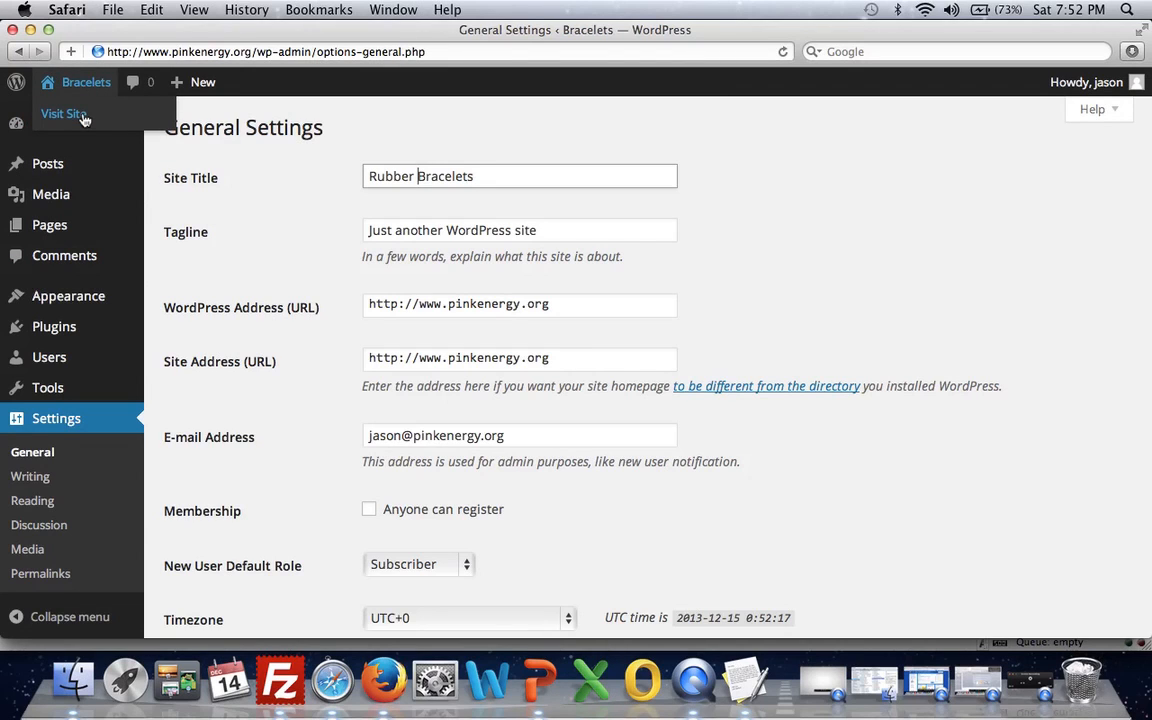
click(84, 113)
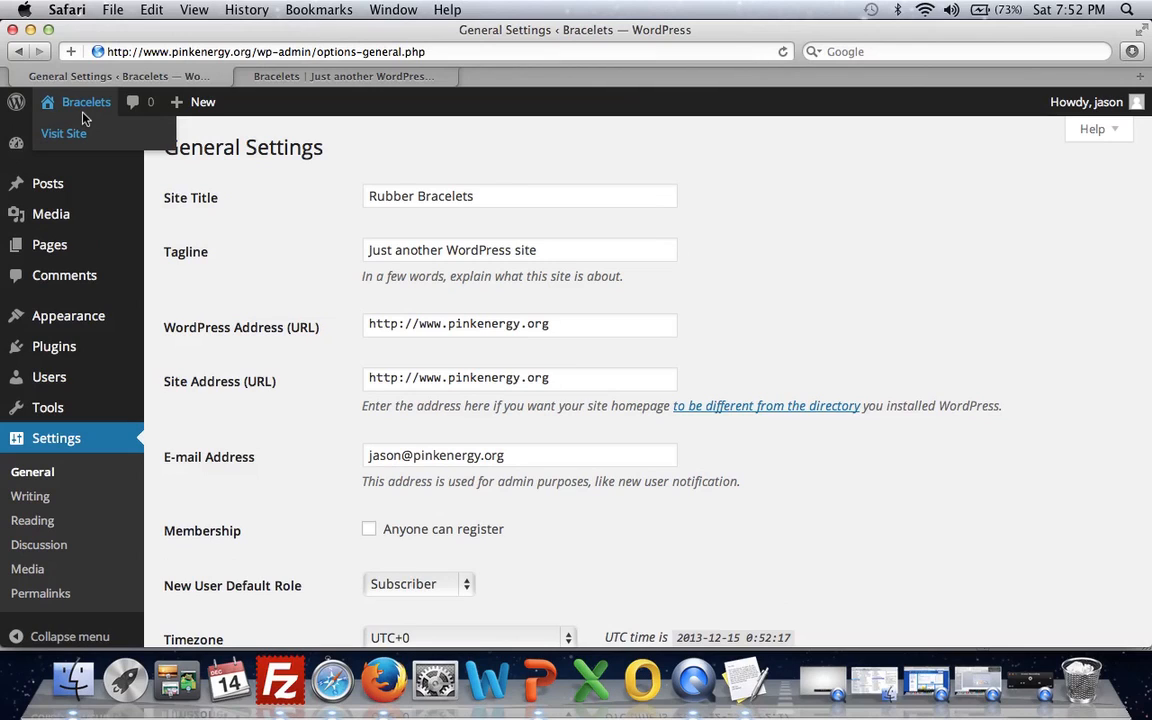
click(290, 82)
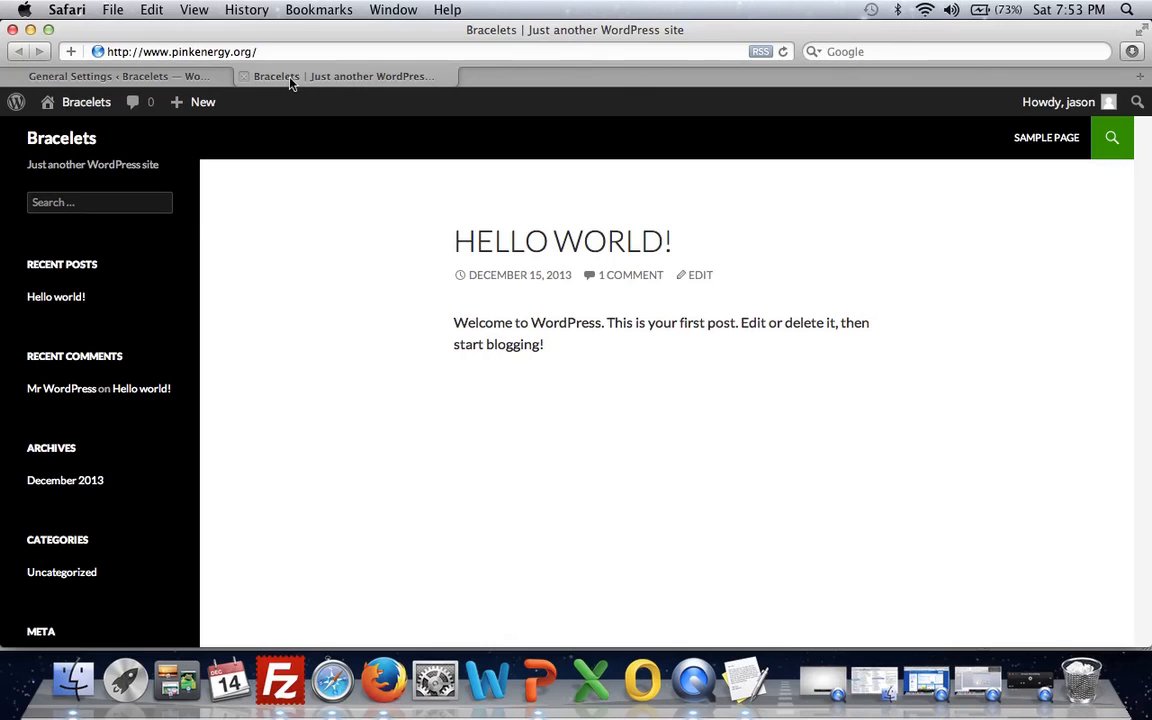
- Open themeforest.net in a new browser tab and browse its WordPress themes category
click(1140, 78)
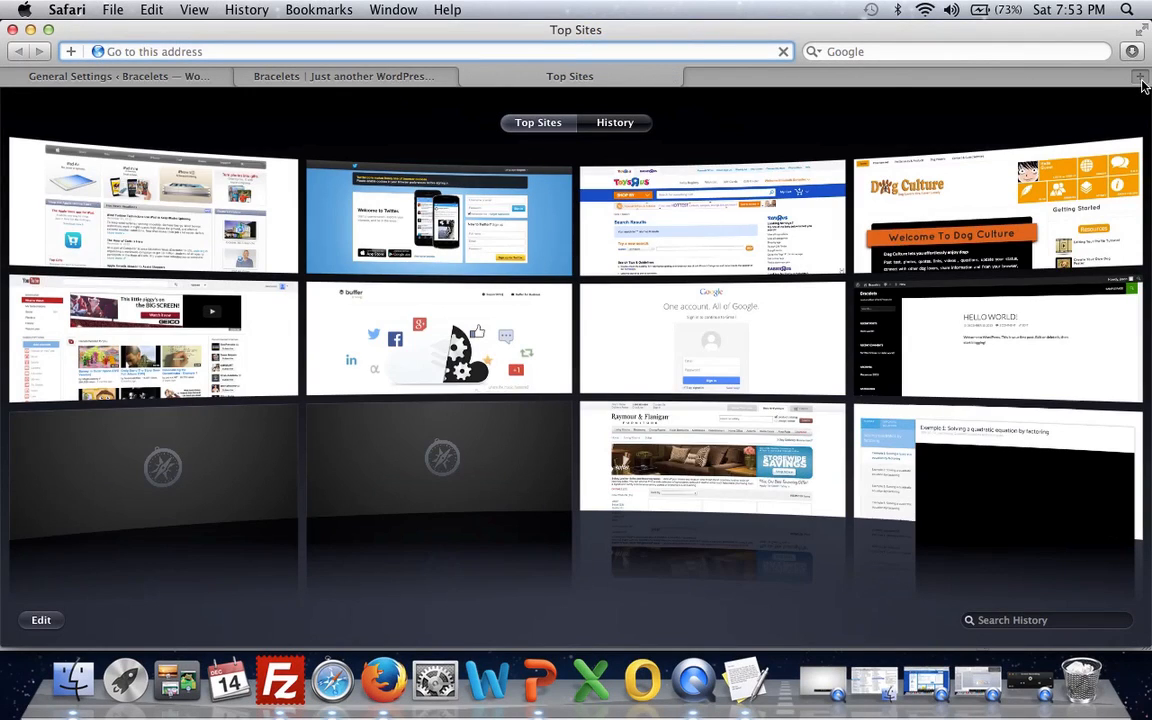
text(theme)
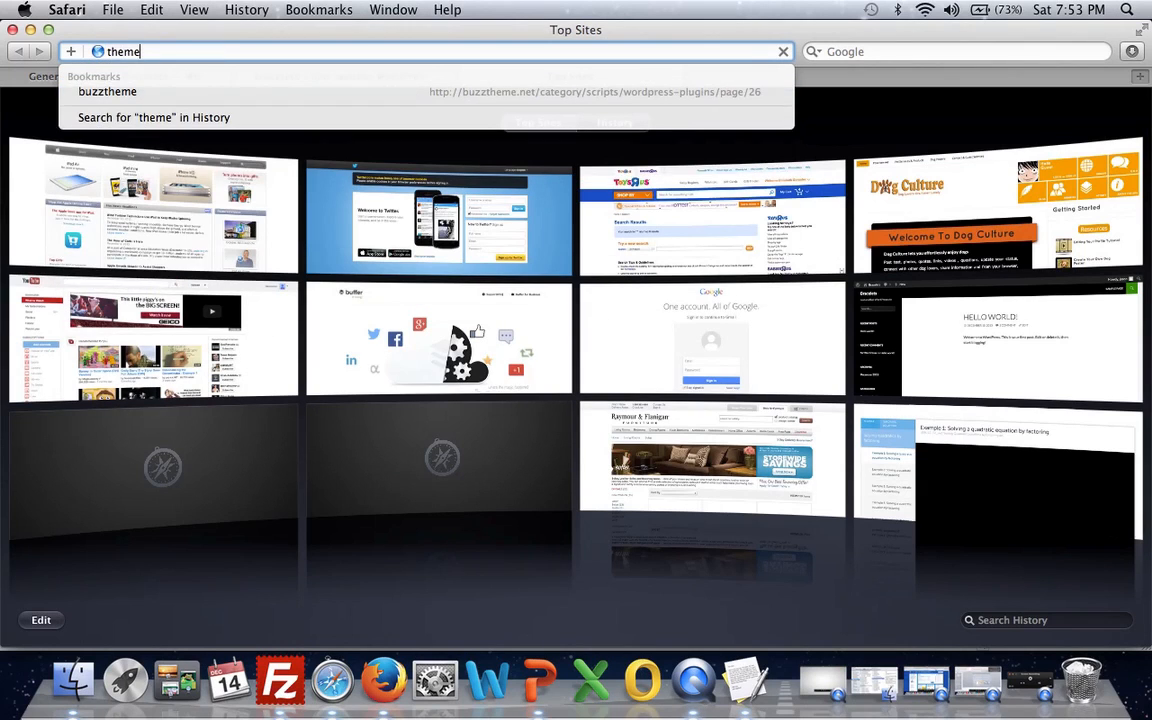
text(forest.net)
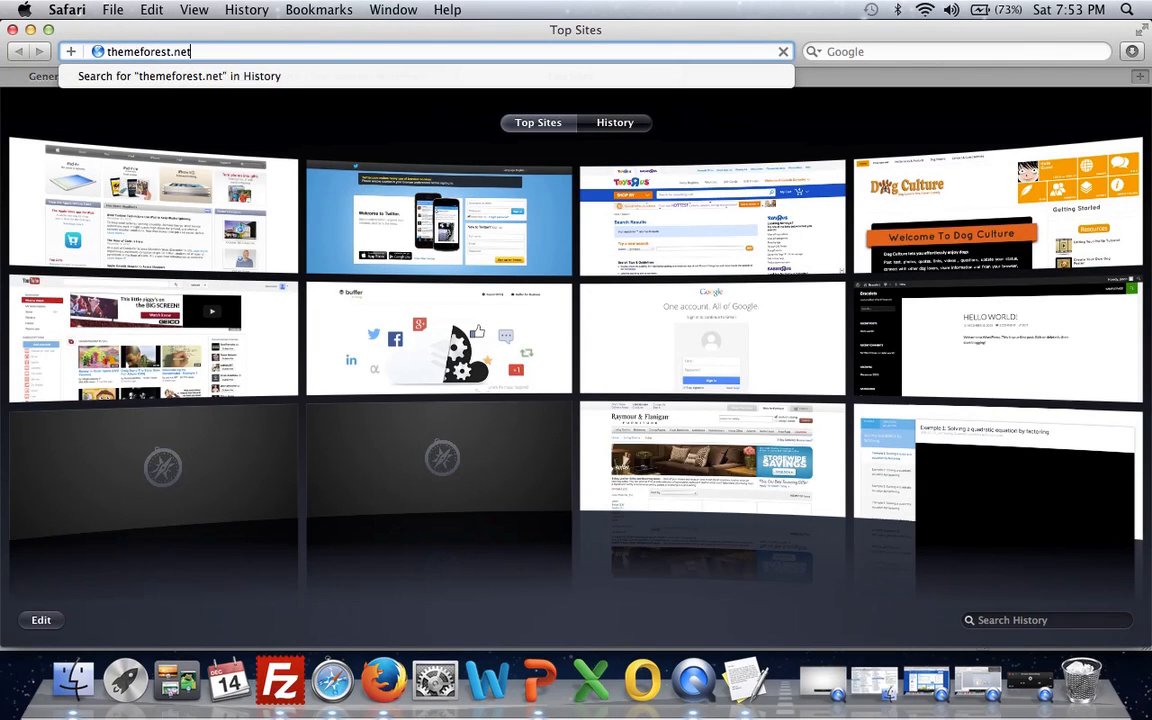
key(Return)
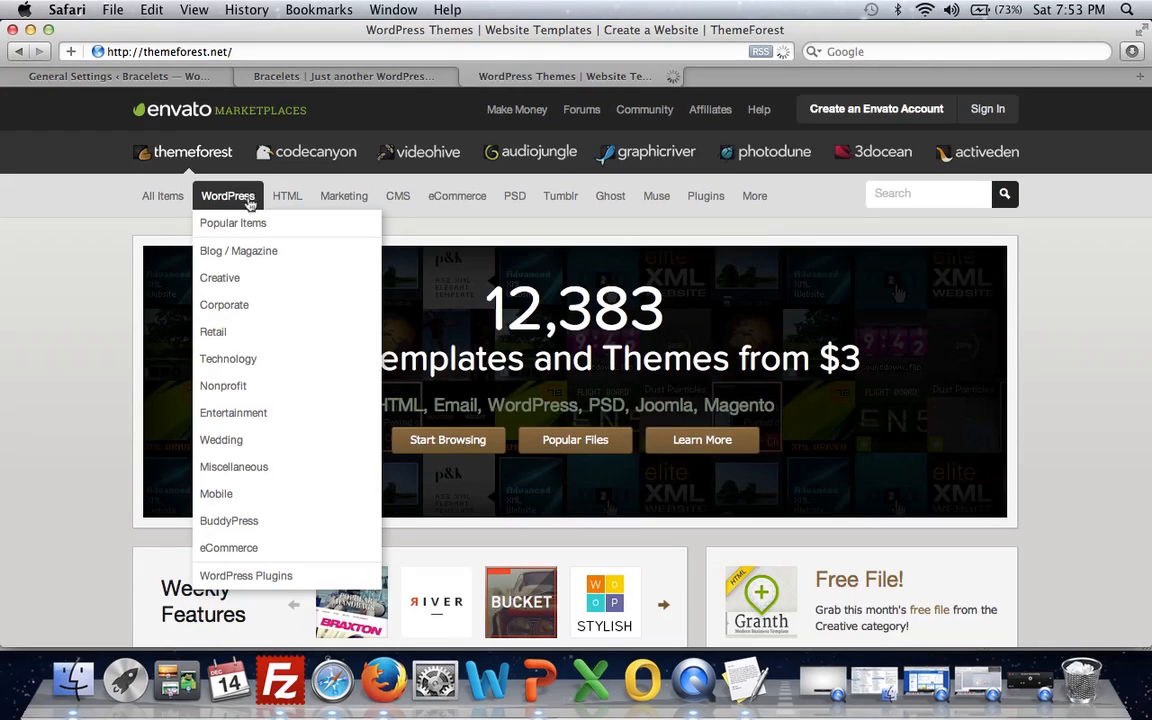
click(241, 197)
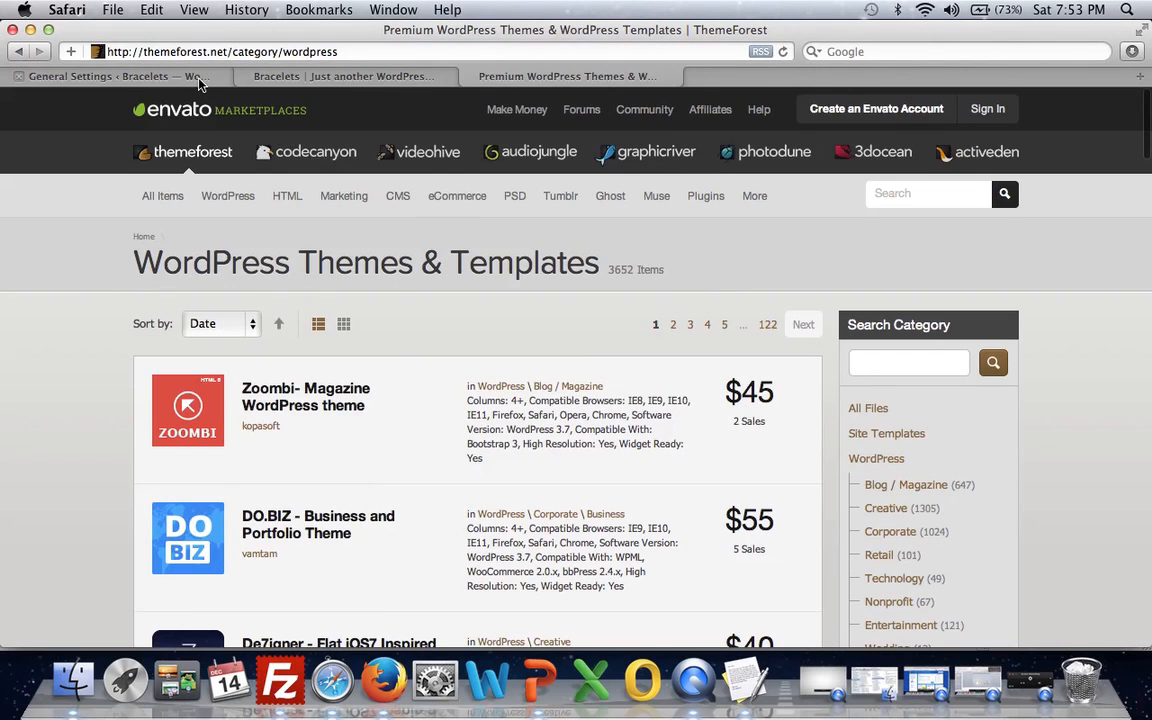
- Return to the WordPress admin and open the page for installing a theme from a .zip file
click(255, 75)
click(190, 75)
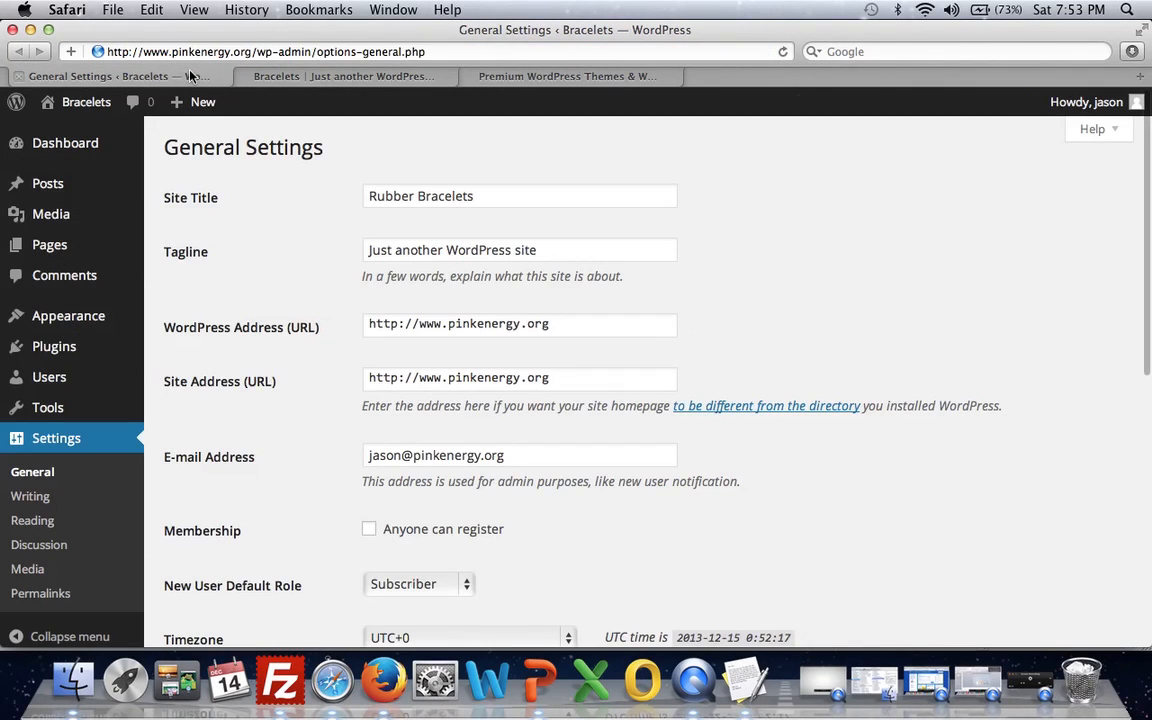
mouse_move(60, 316)
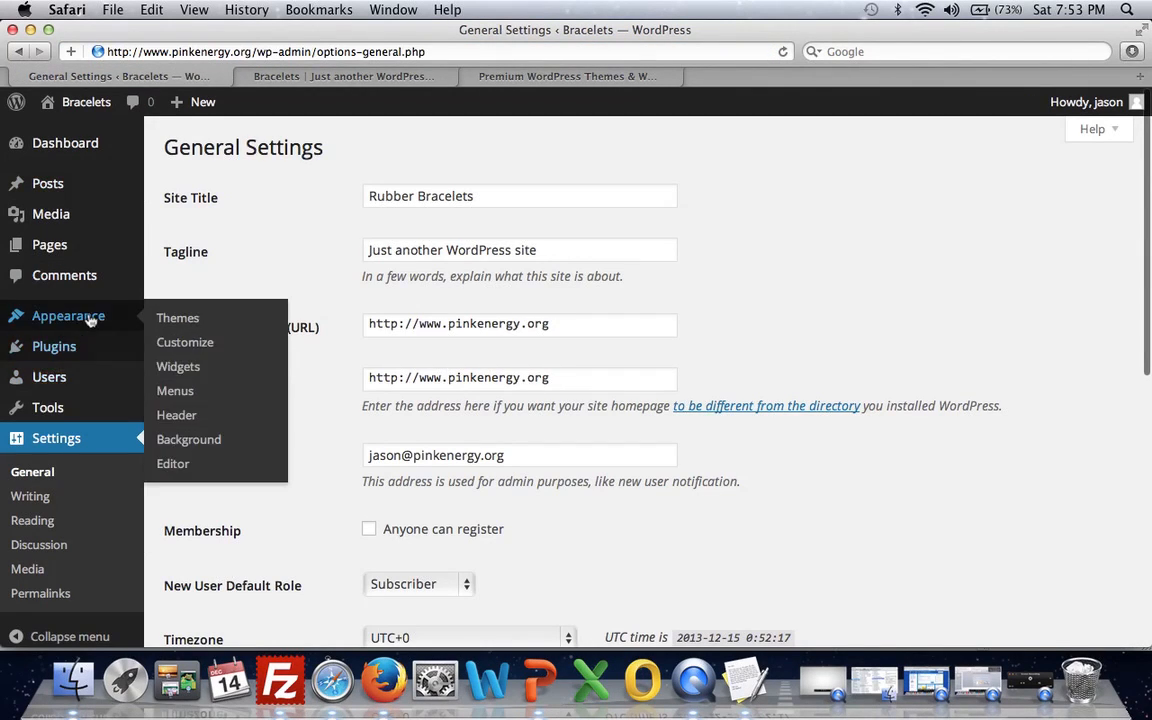
click(198, 326)
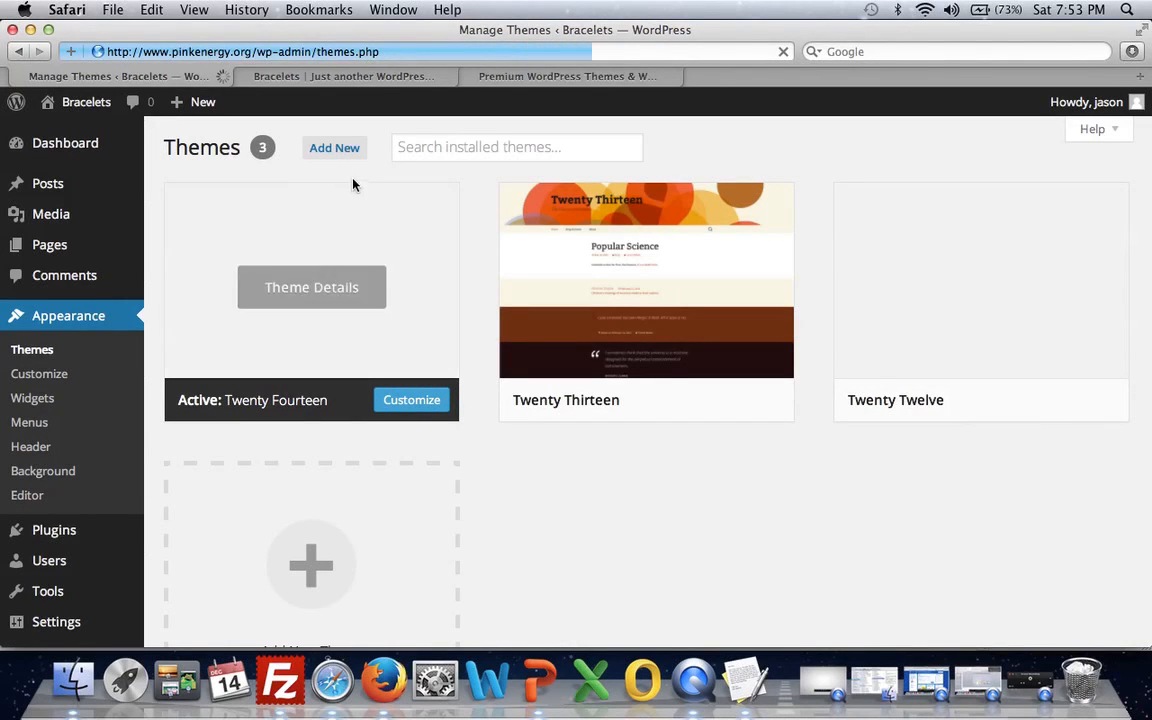
click(352, 147)
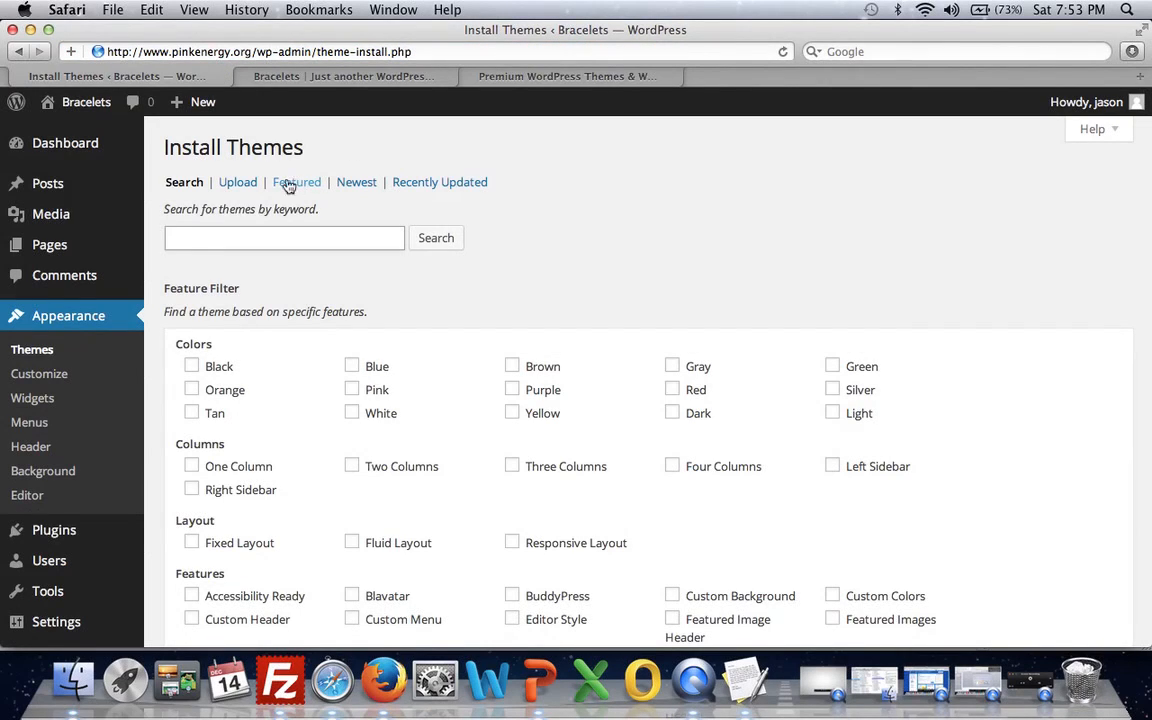
click(230, 183)
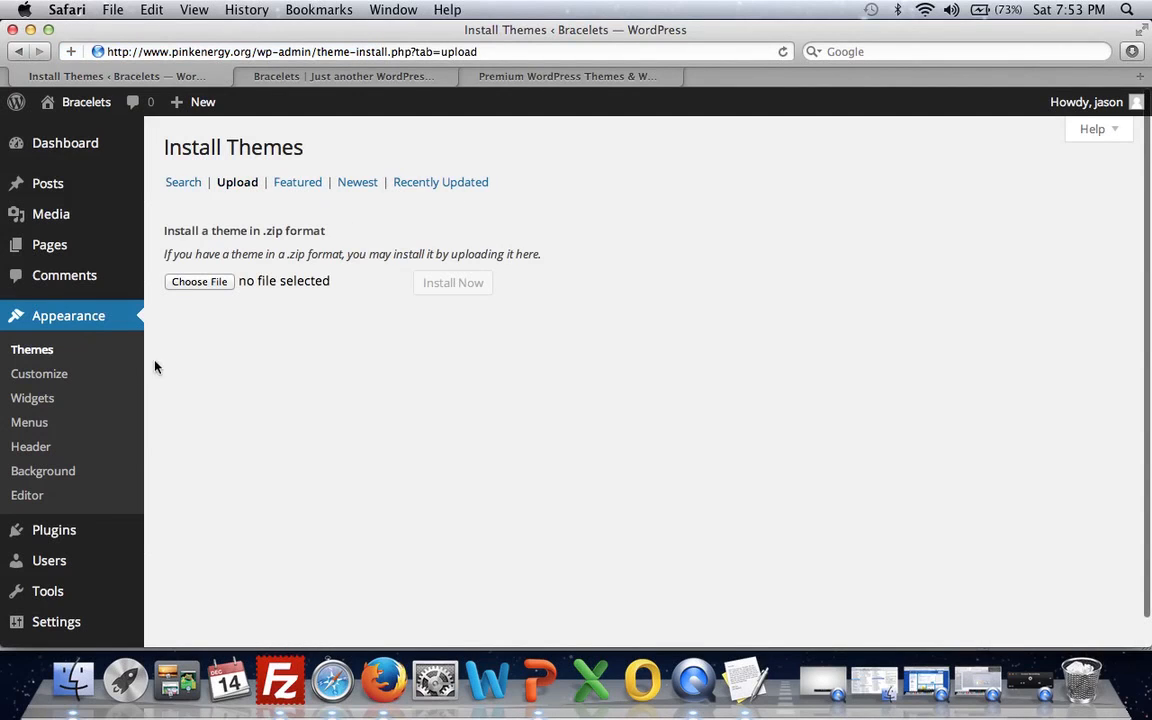
- Activate the installed Twenty Thirteen theme and go to the browser tab with the live site
click(78, 357)
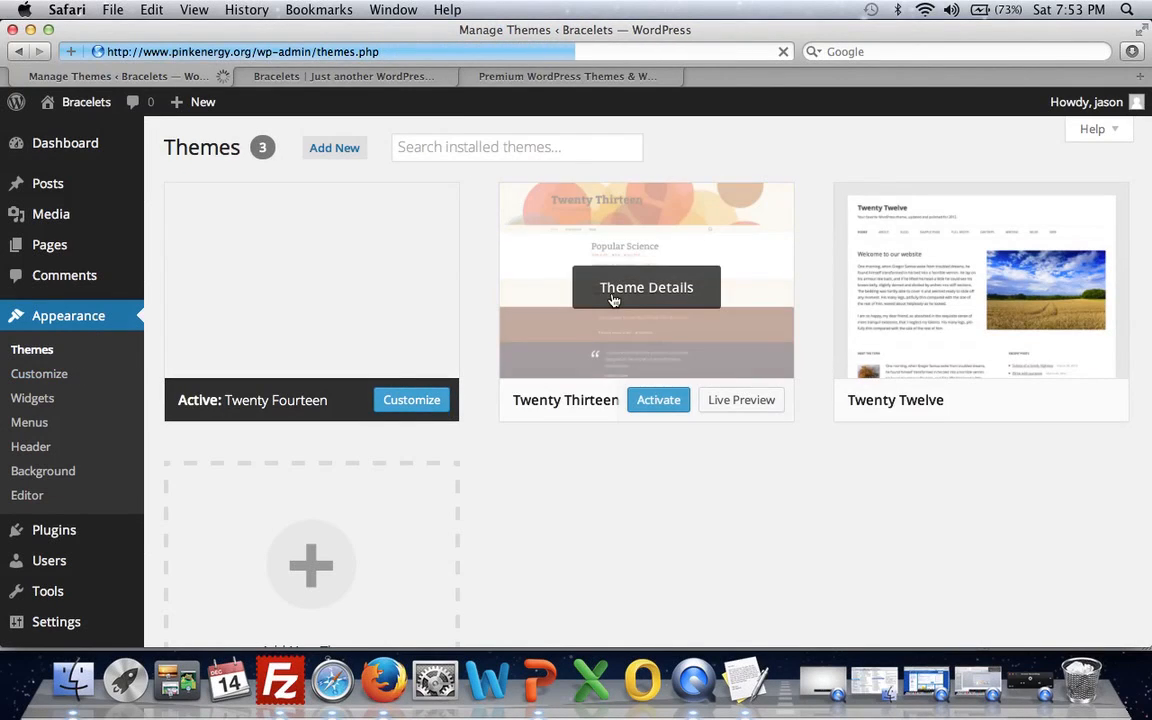
click(661, 400)
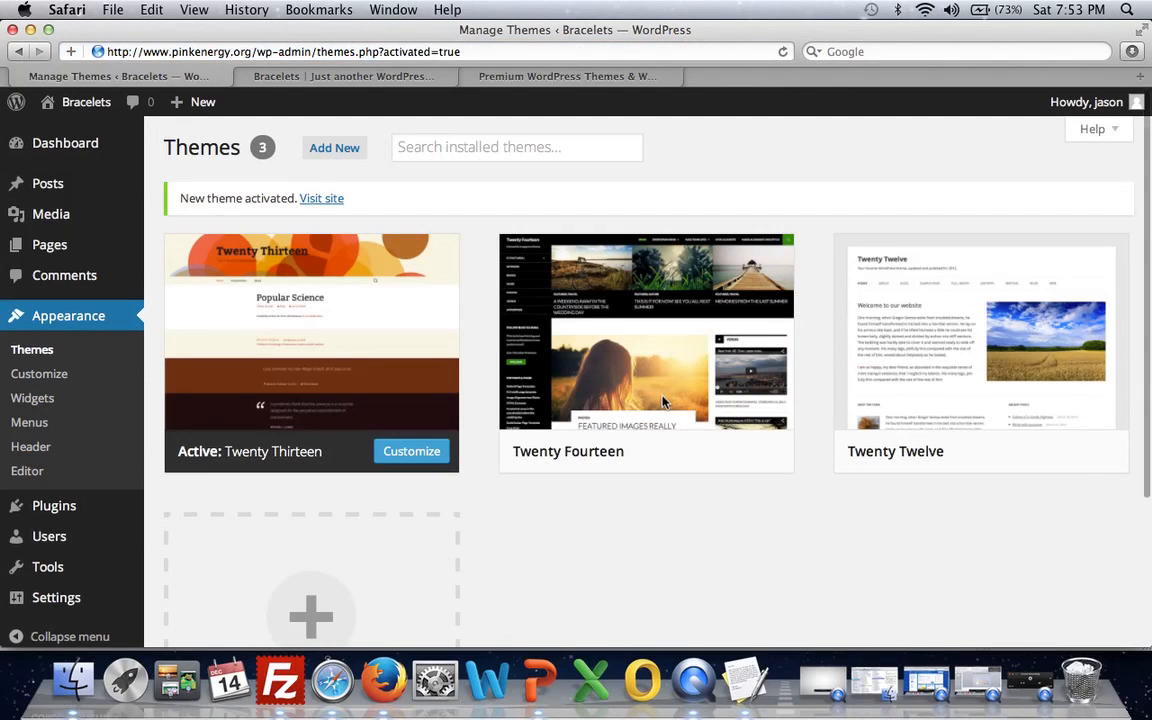
click(309, 90)
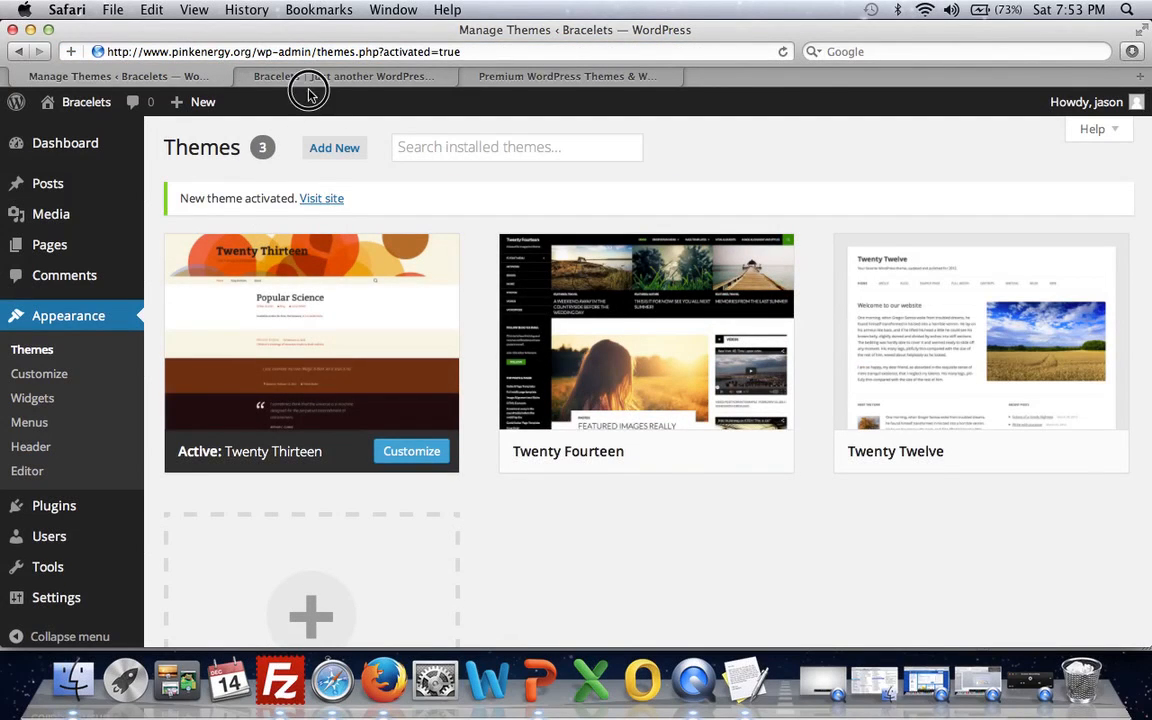
- Reload the live Bracelets site to view its homepage with the newly activated theme
key(super+r)
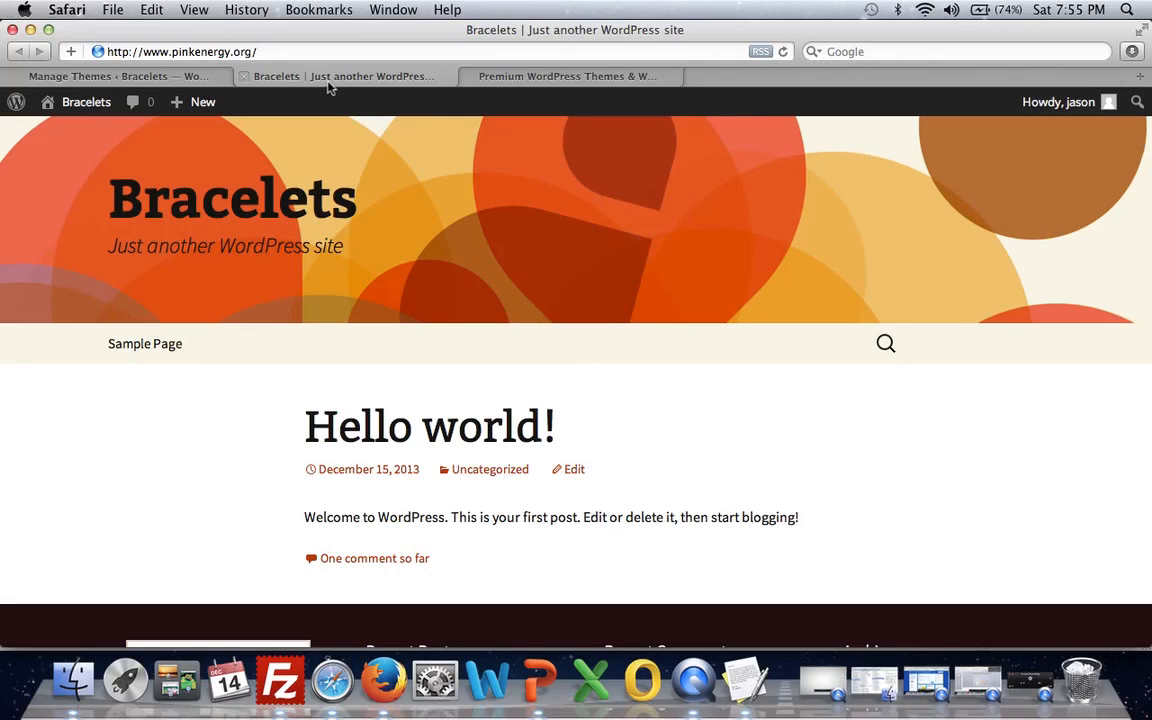
- Open wpeureka.com in a new browser tab and place the cursor in the newsletter's email address field
click(1139, 76)
text(wpeureka.com/)
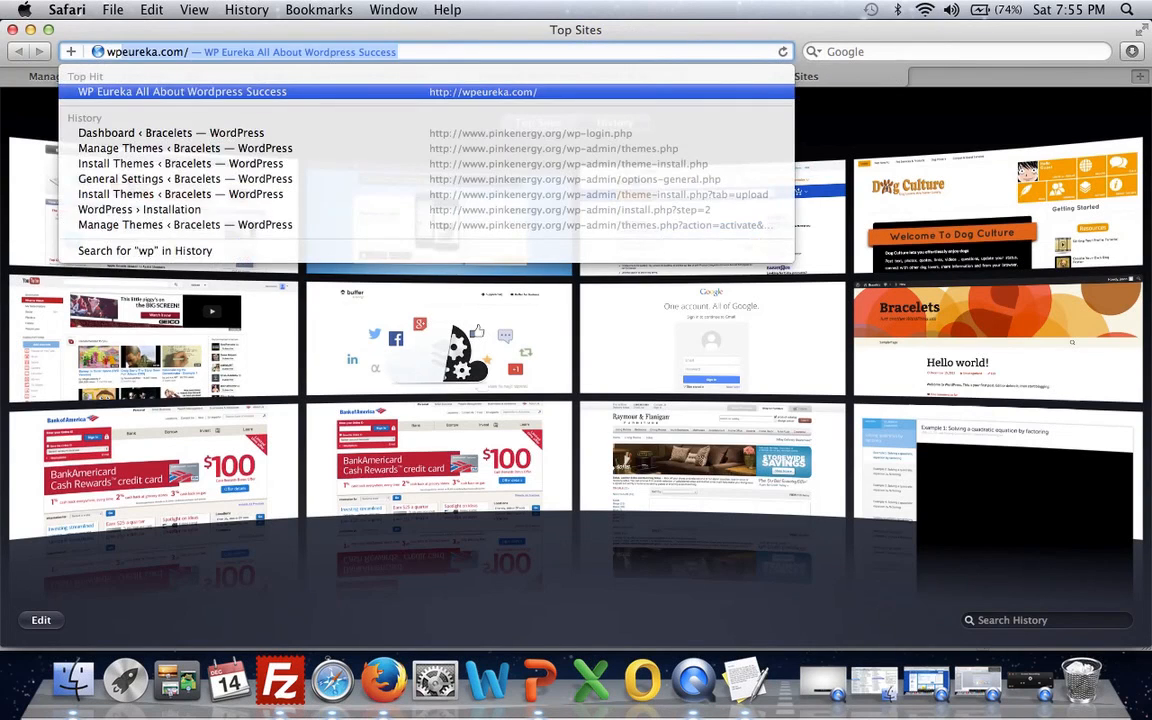
key(Return)
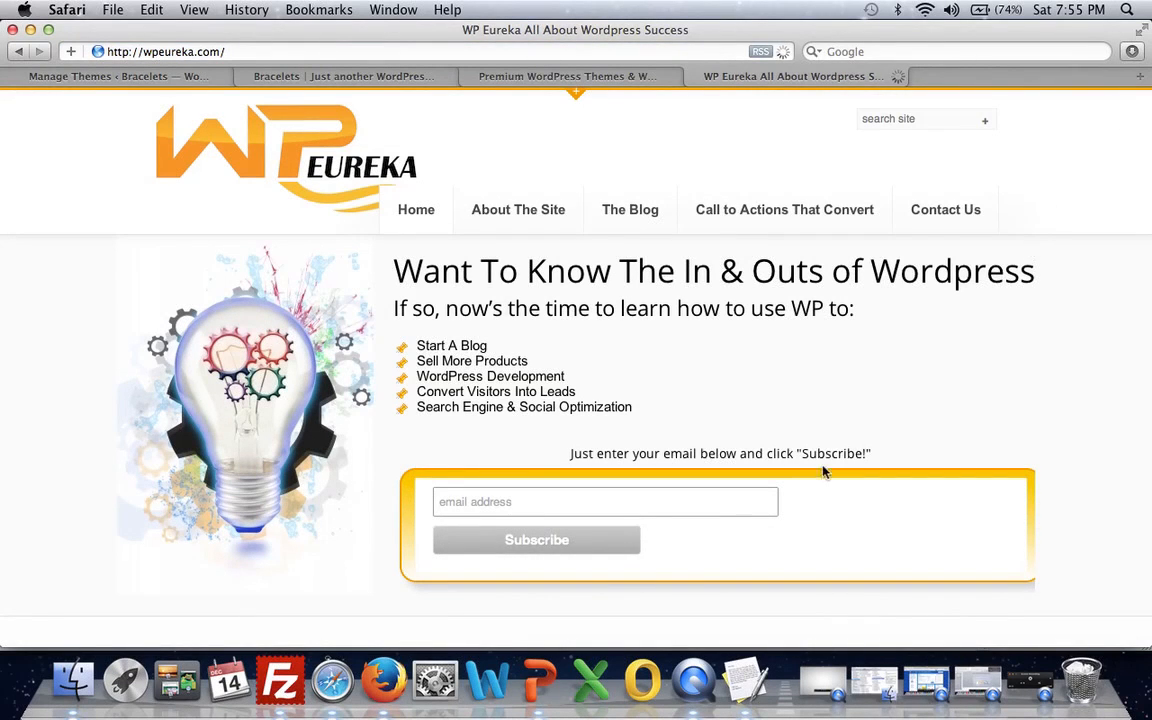
click(658, 499)
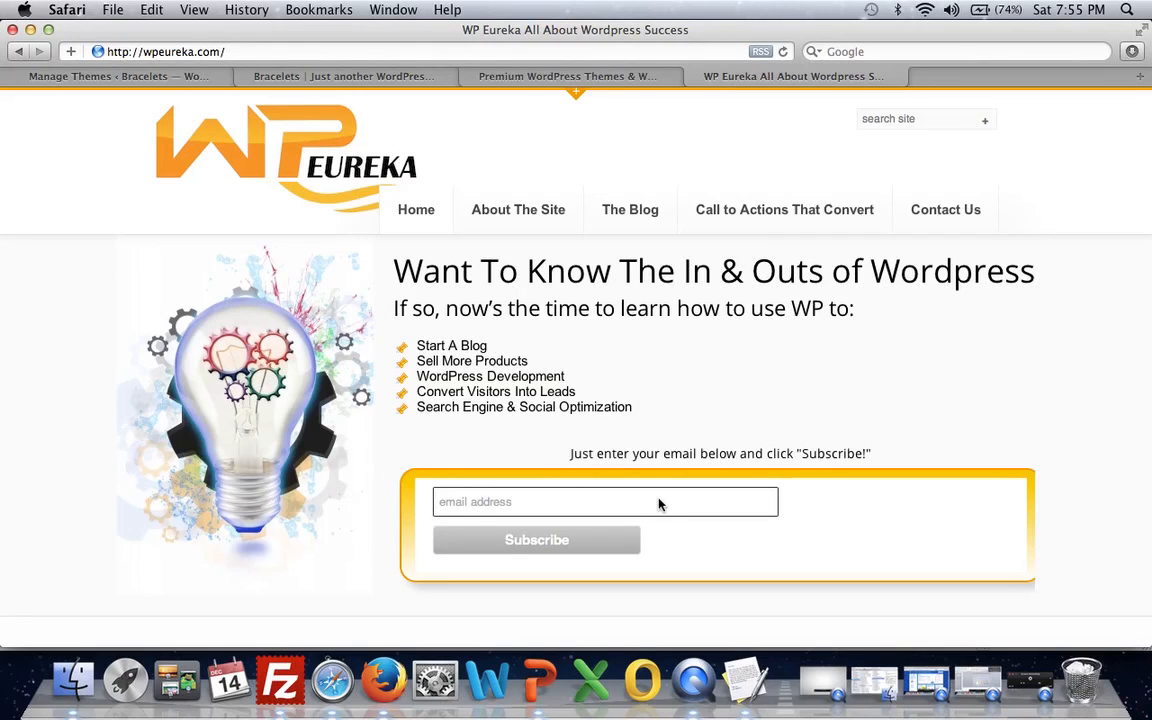
- Open The Blog page of WP Eureka, browse its posts down to the Welcome Tiles Plugin Review, and return to its beginning
click(638, 212)
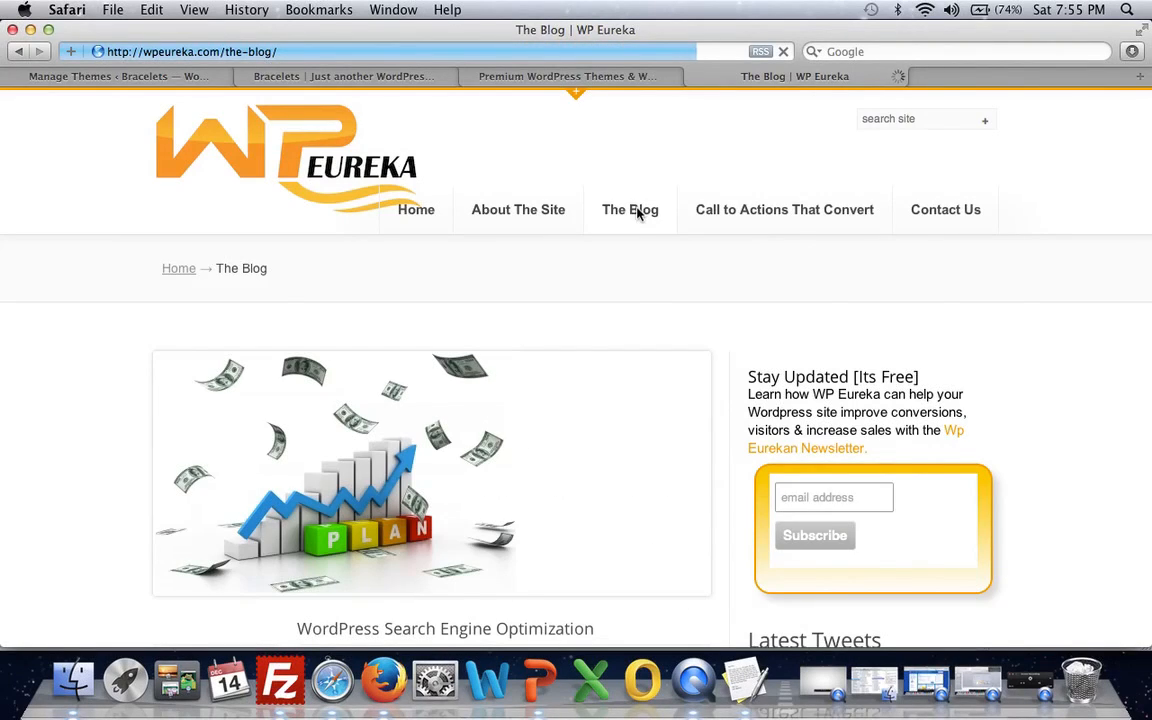
scroll(510, 415, down, 15)
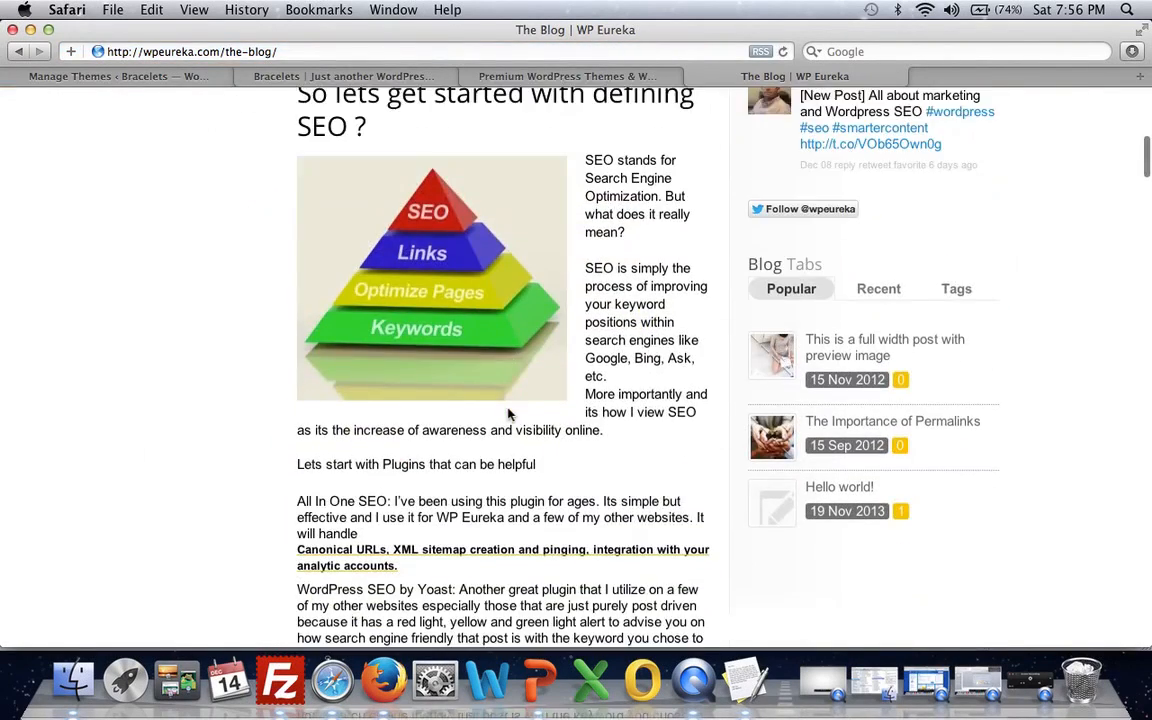
scroll(508, 414, down, 15)
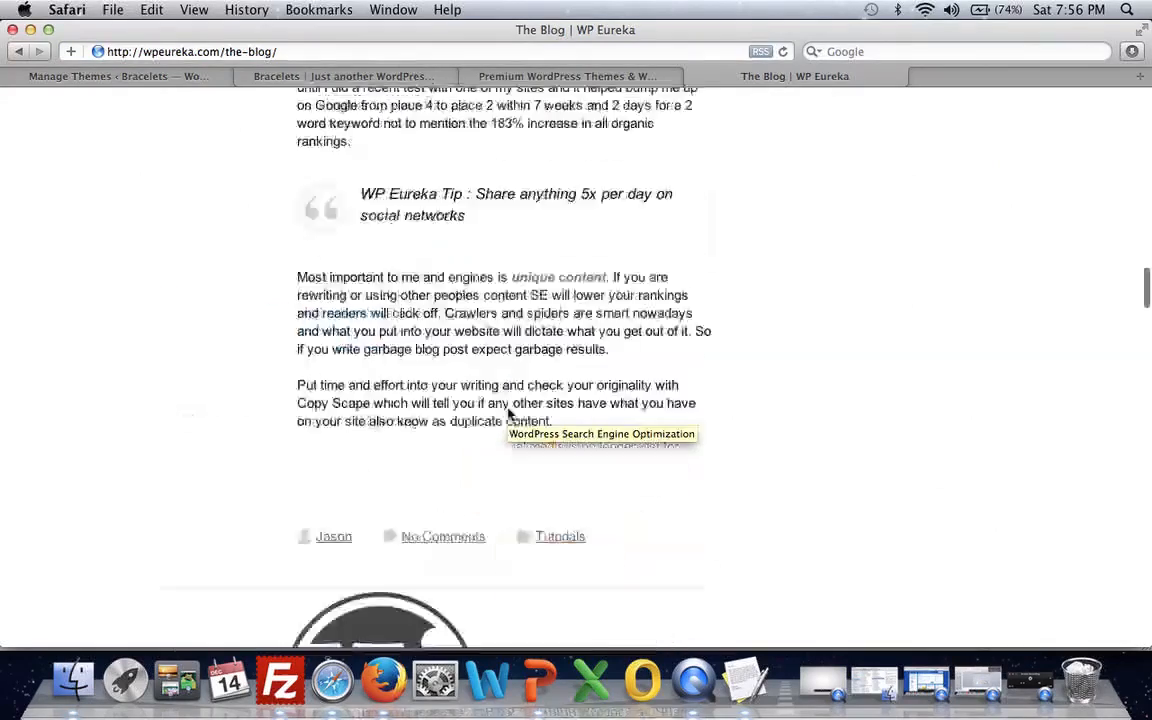
scroll(508, 414, down, 10)
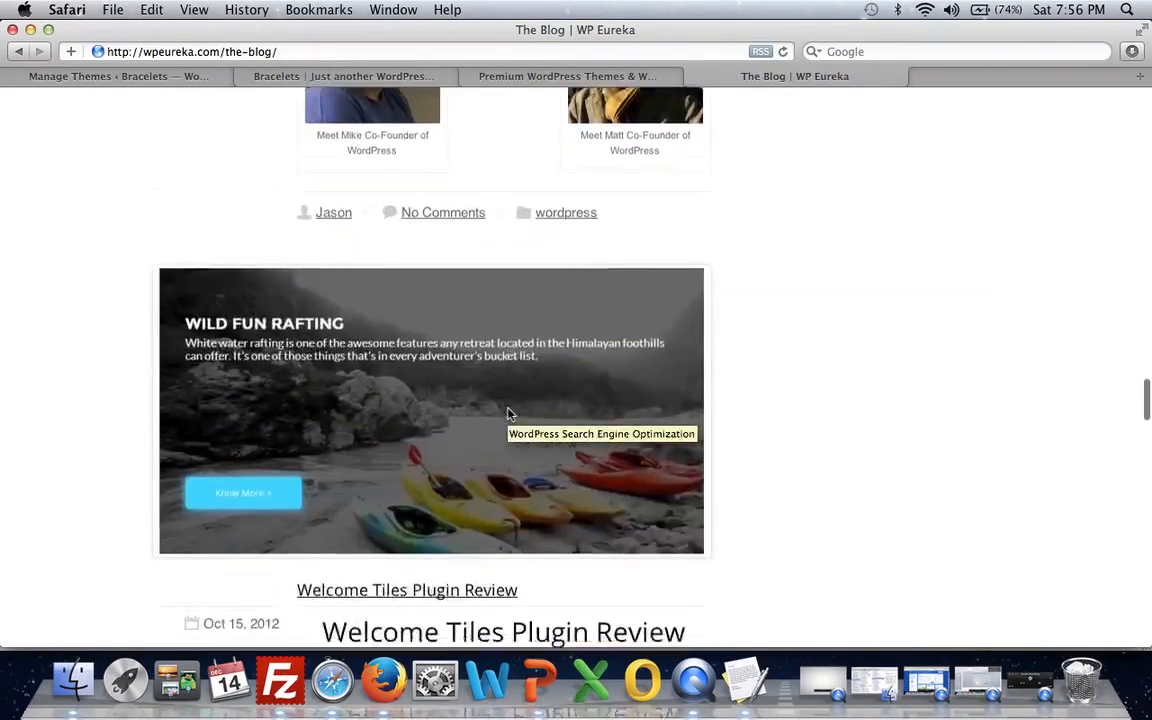
scroll(508, 414, down, 3)
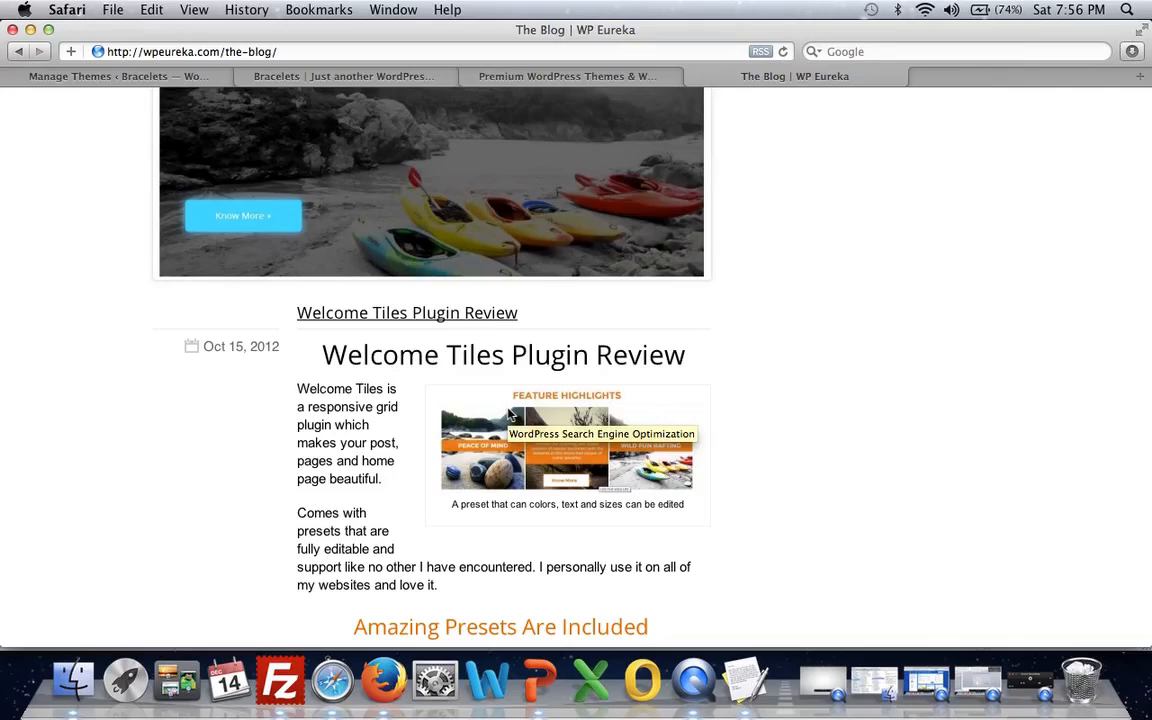
scroll(508, 414, up, 20)
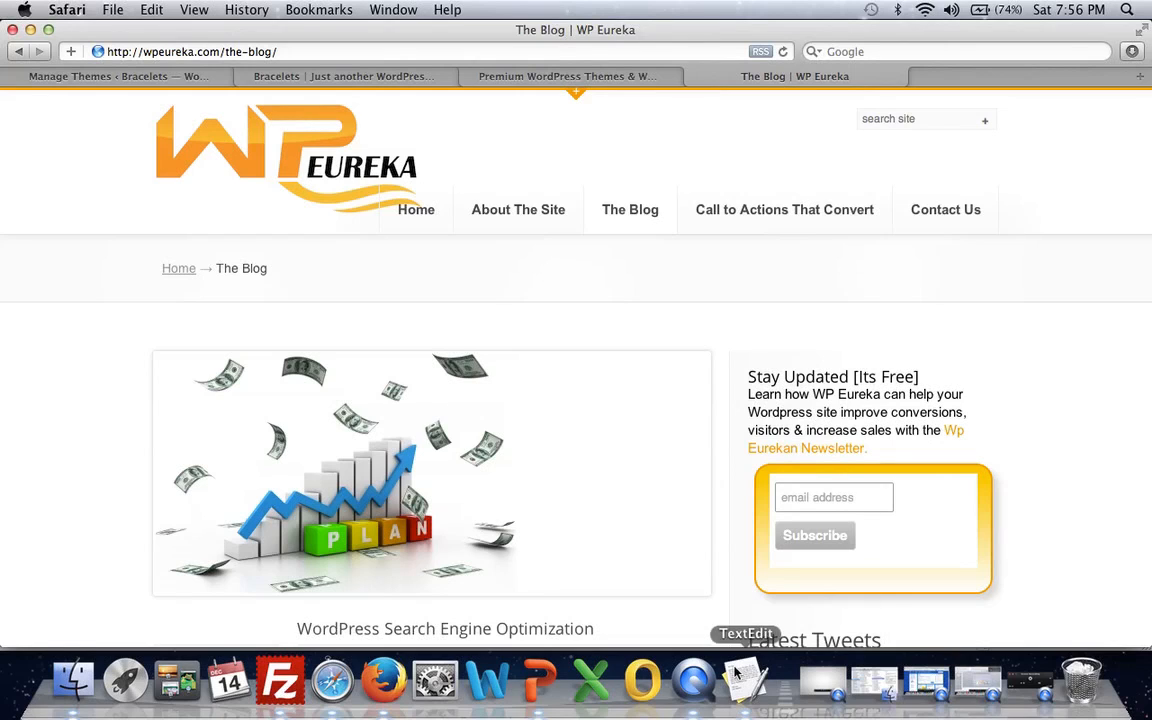
click(693, 670)
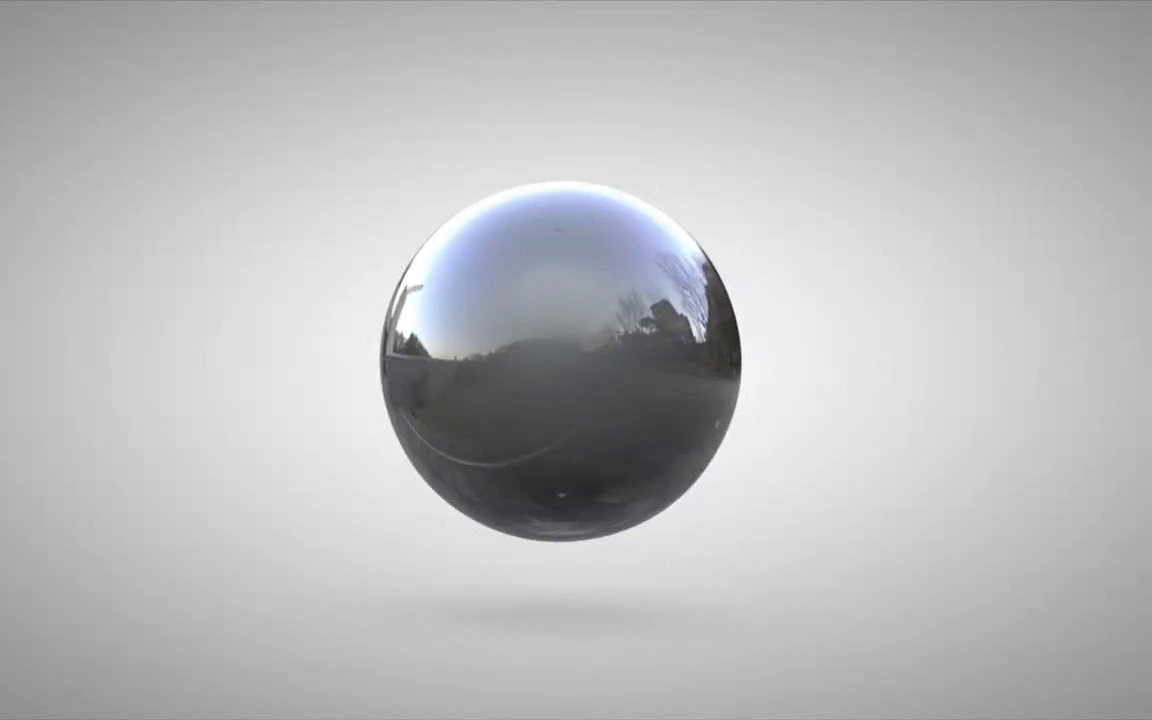